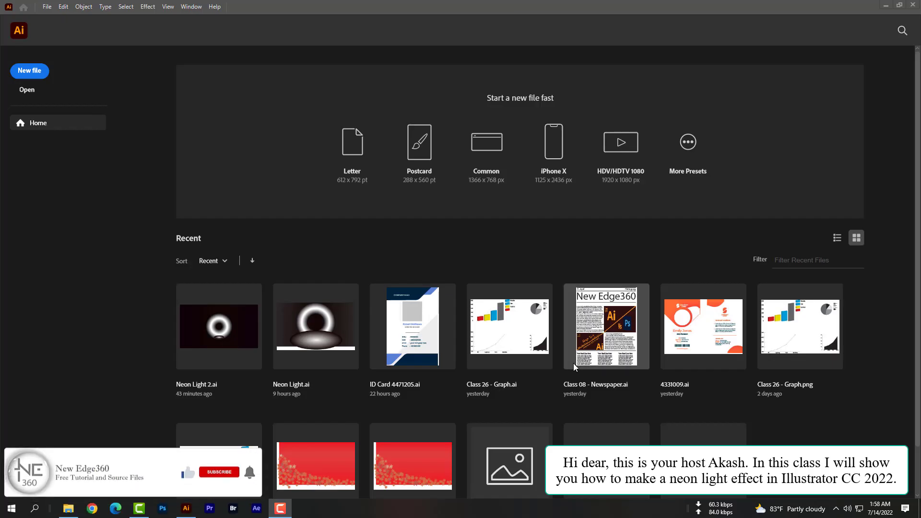
Start a new 1920 × 1080 px RGB Color document named 'Neon Light Effects'.
left_click(30, 71)
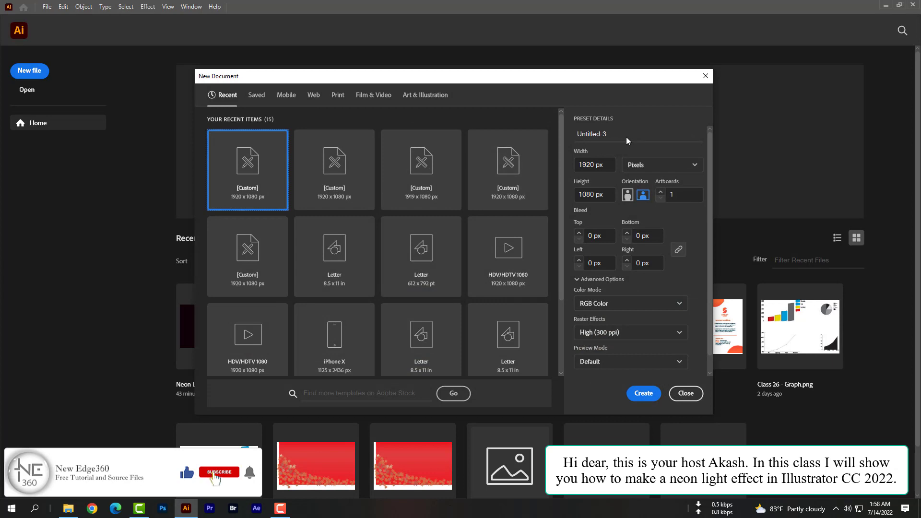
left_click(575, 132)
type("N")
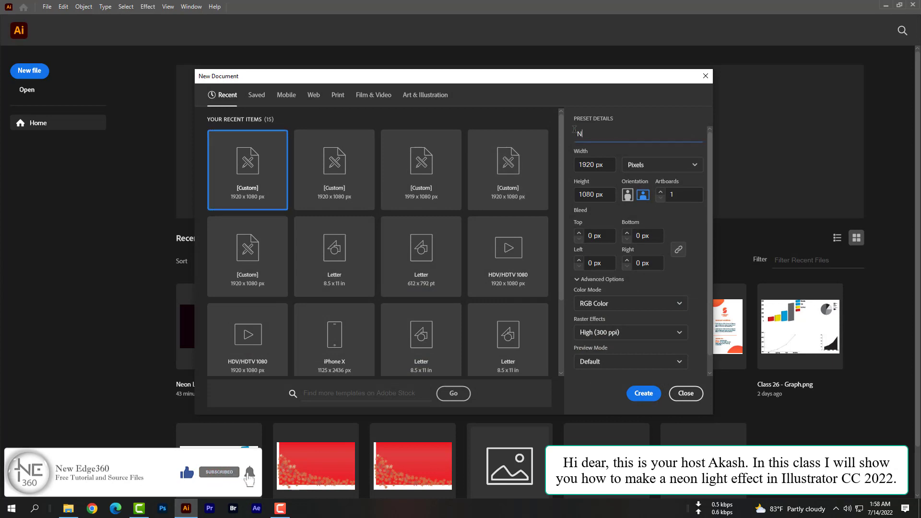
type("eon Light Effects")
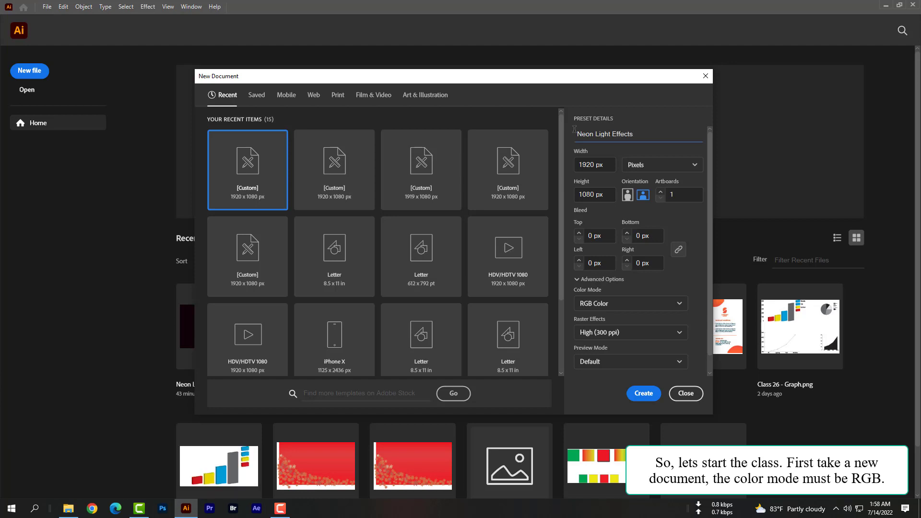
left_click(631, 300)
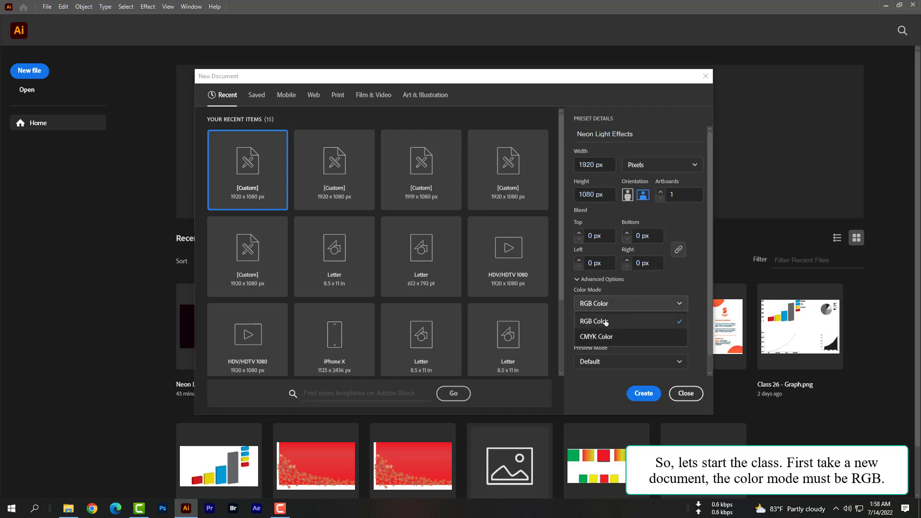
left_click(605, 321)
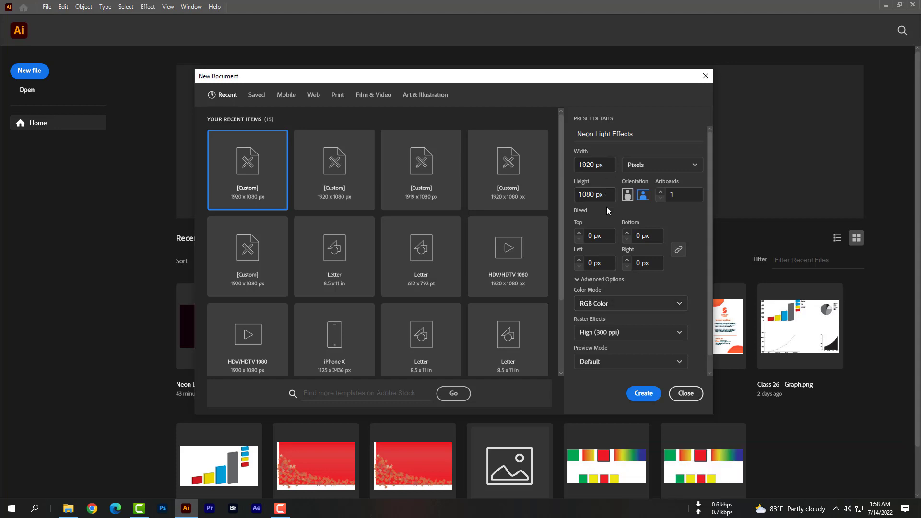
left_click(639, 392)
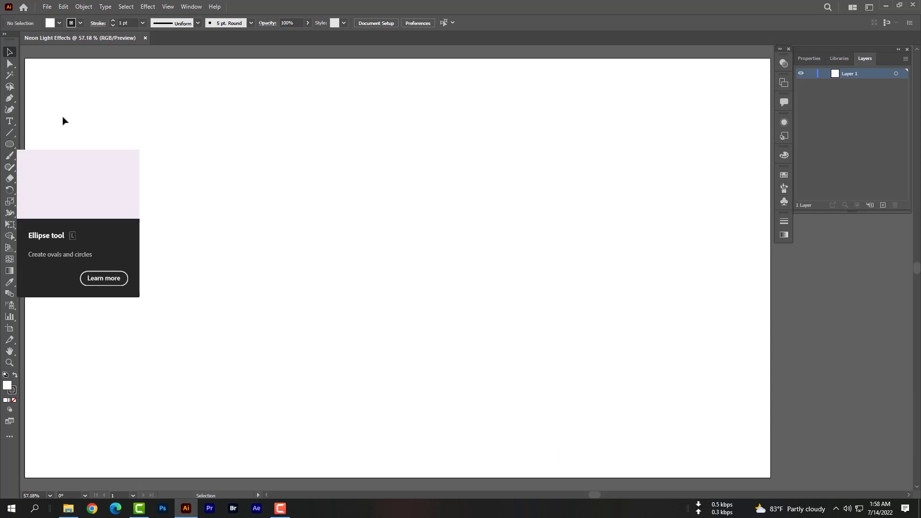
Choose the Rectangle tool and add a new layer named 'Color' above Layer 1.
left_click_drag(11, 144, 46, 142)
scroll(143, 155, "up", 3)
scroll(147, 157, "up", 3)
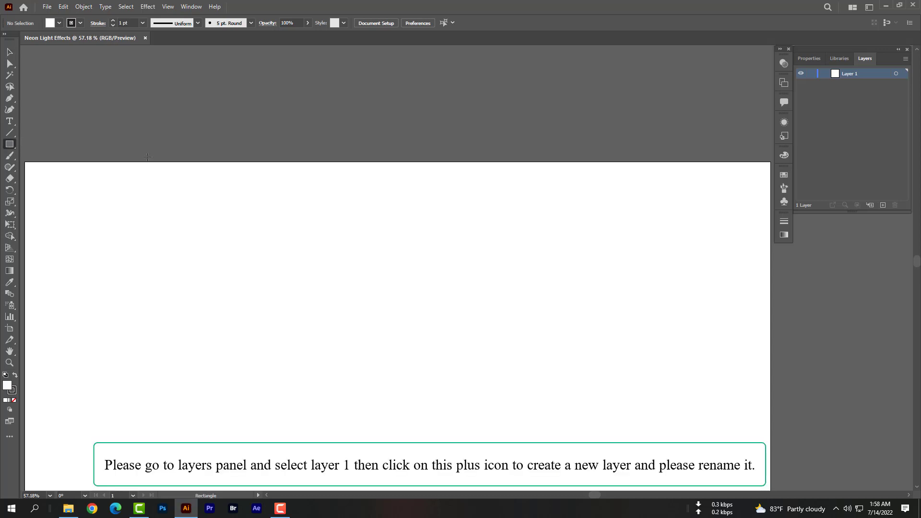
left_click(882, 205)
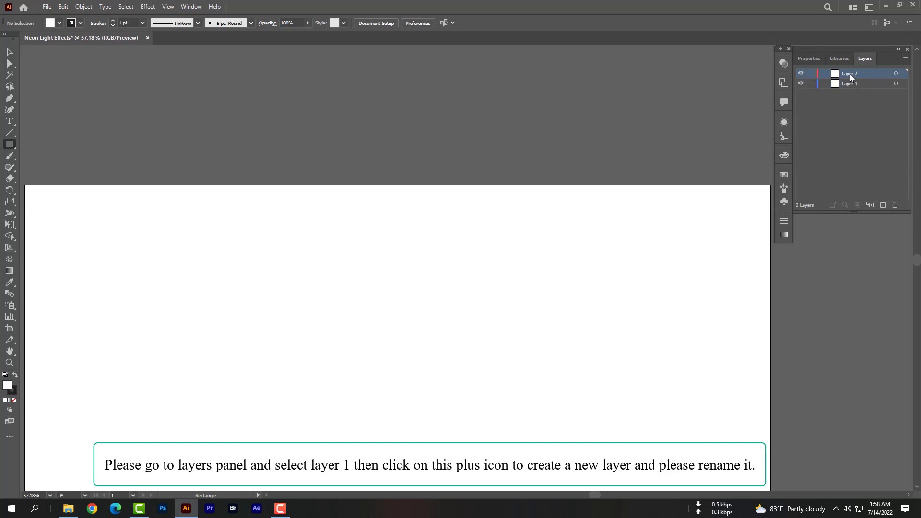
type("c")
type("olor")
key("Return")
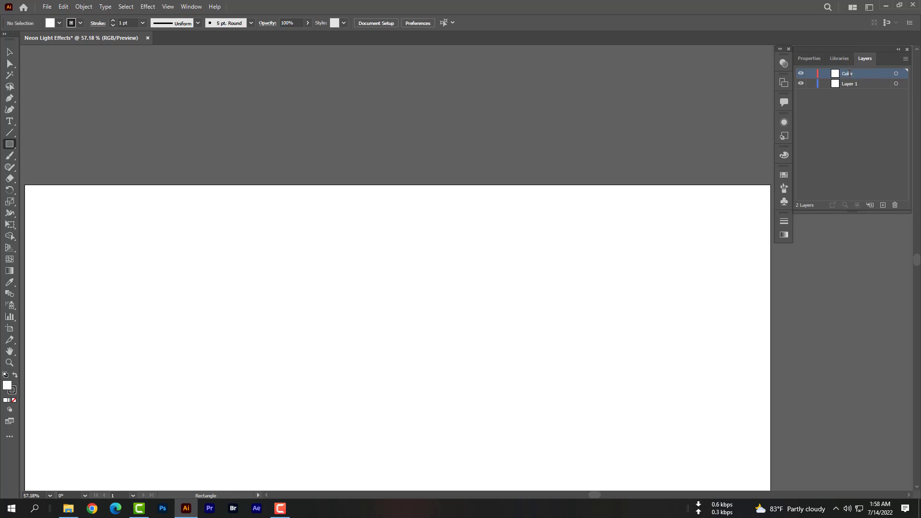
Draw a small rectangle above the artboard filled with 0F0009, then a second beside it.
left_click_drag(83, 115, 129, 157)
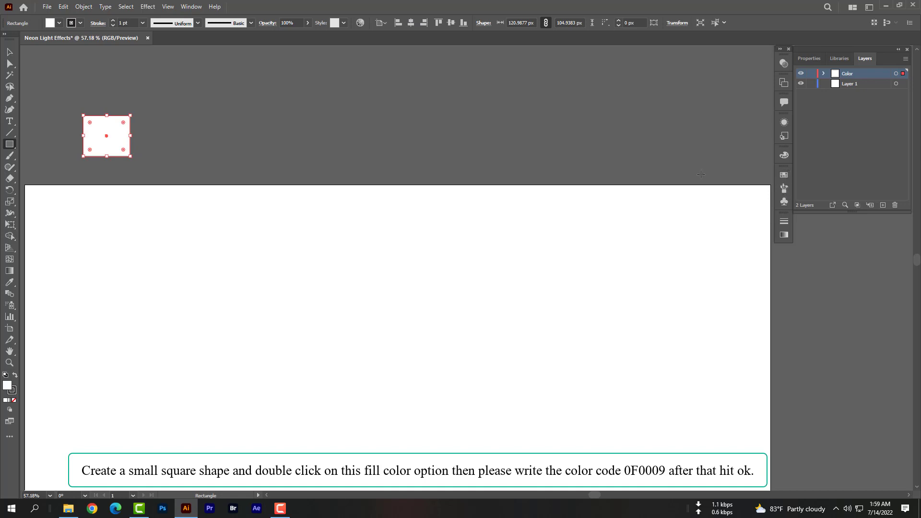
double_click(8, 386)
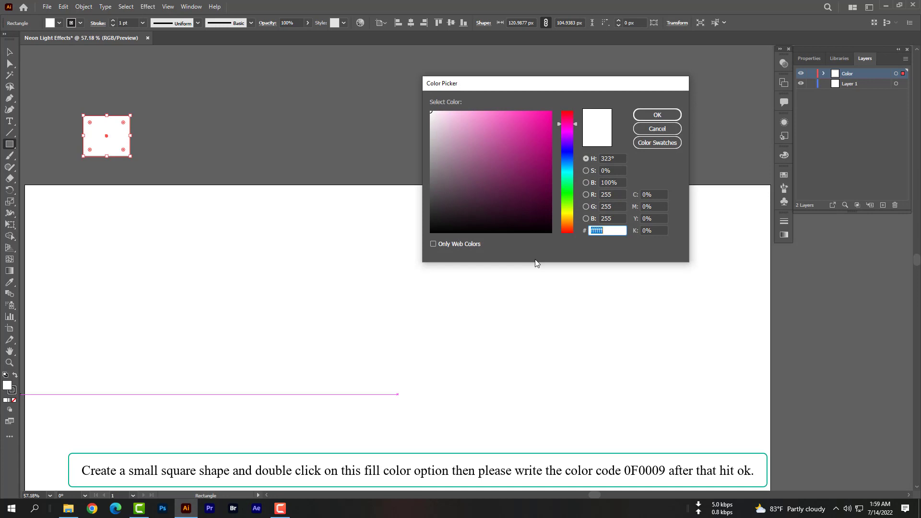
type("0F0009")
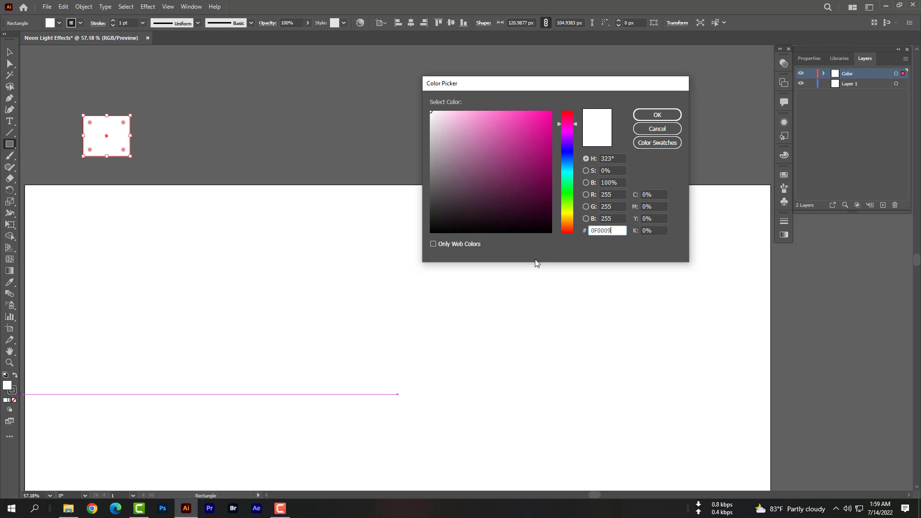
left_click(646, 113)
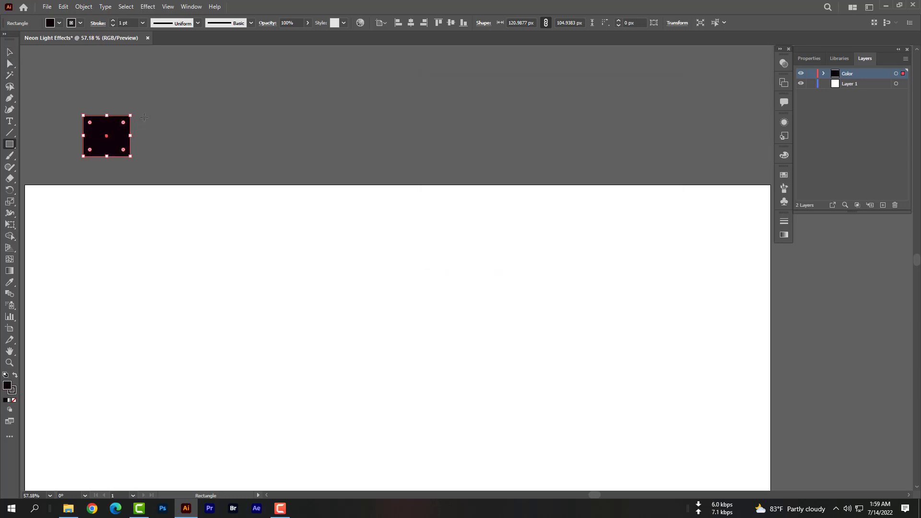
left_click_drag(144, 116, 190, 156)
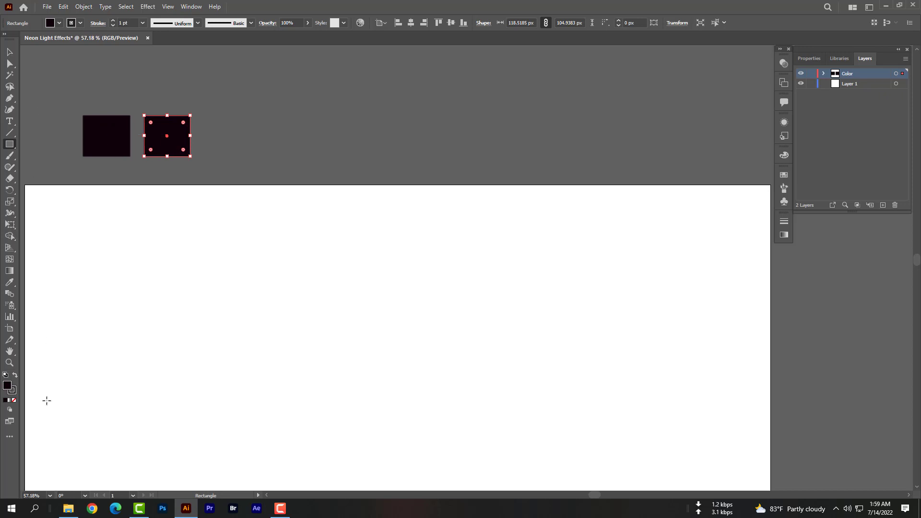
Fill the second rectangle with 110602 and draw a third one filled with 0F010C.
double_click(8, 386)
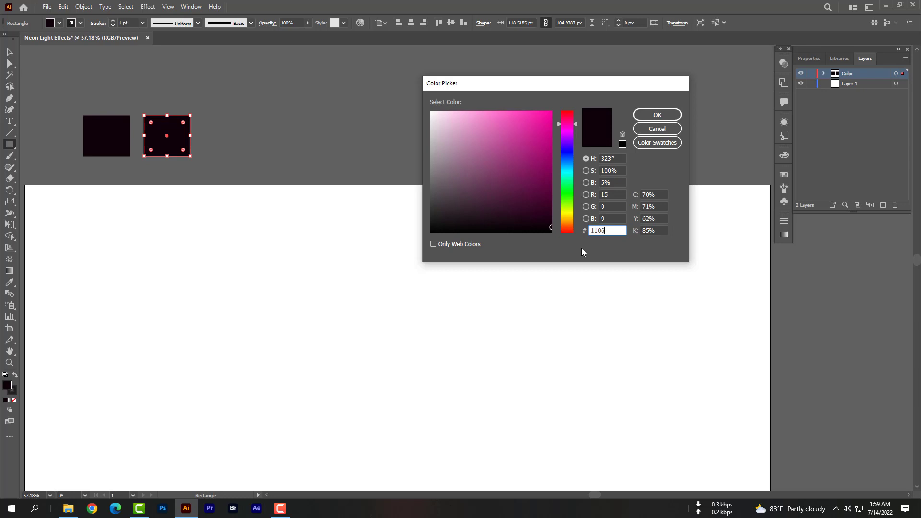
left_click(654, 117)
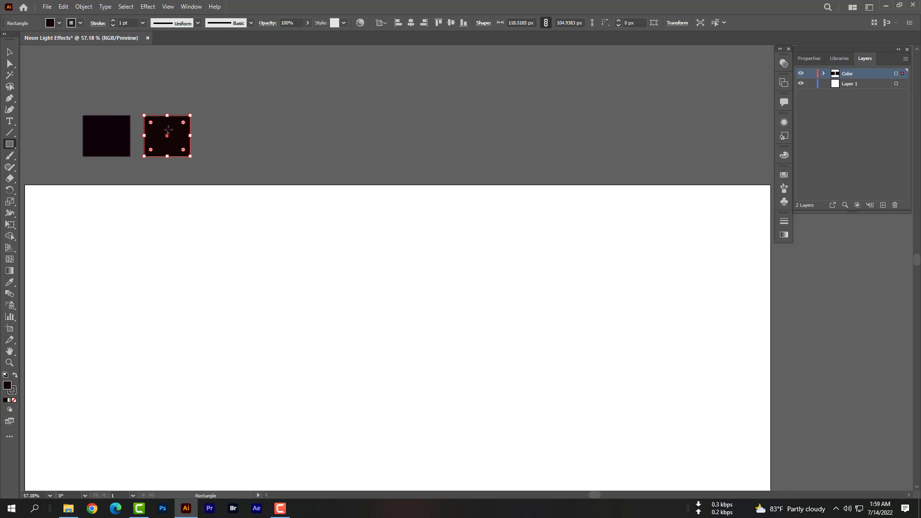
left_click_drag(201, 116, 242, 158)
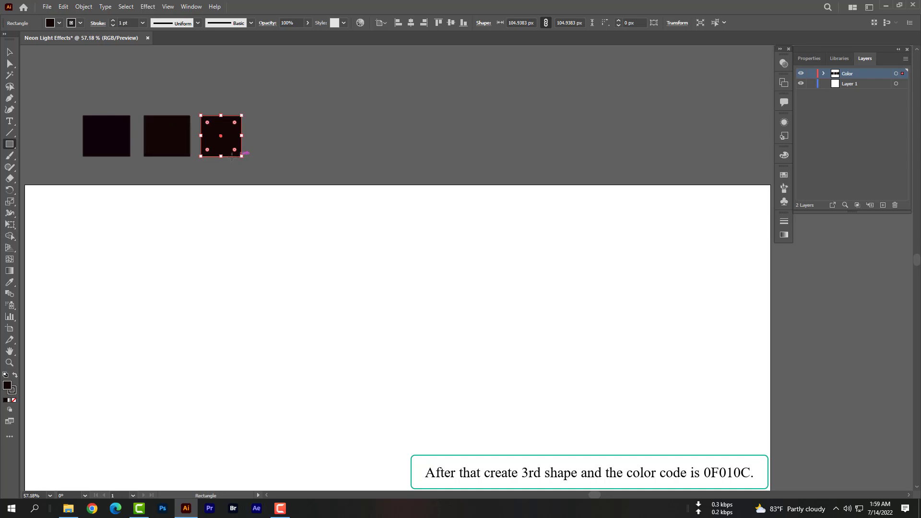
double_click(7, 386)
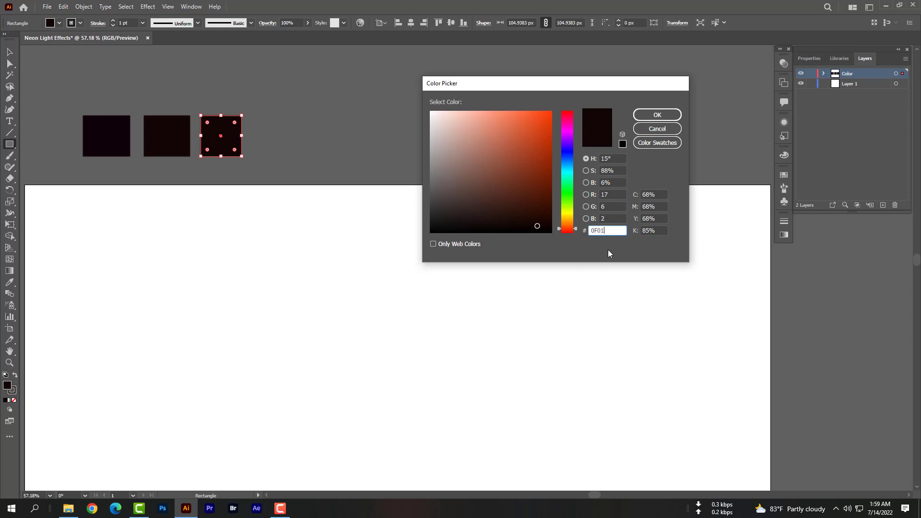
key("Tab")
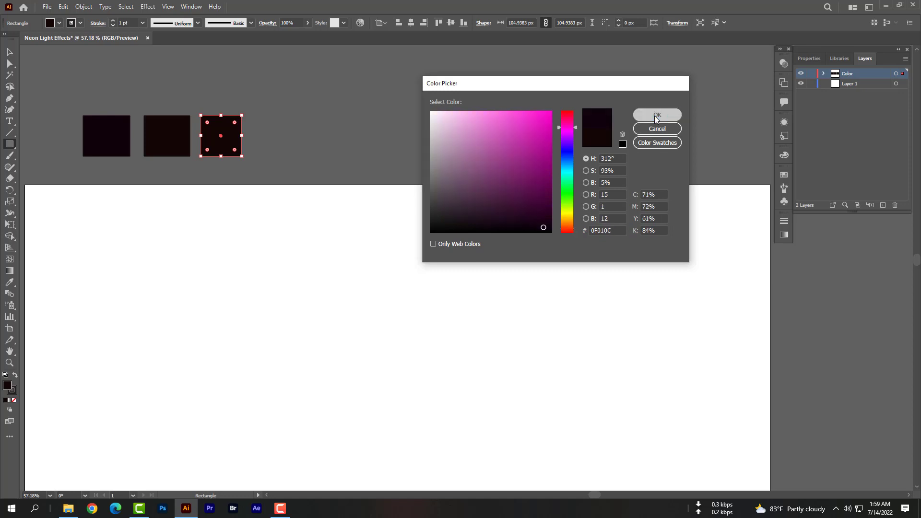
key("Return")
left_click(8, 53)
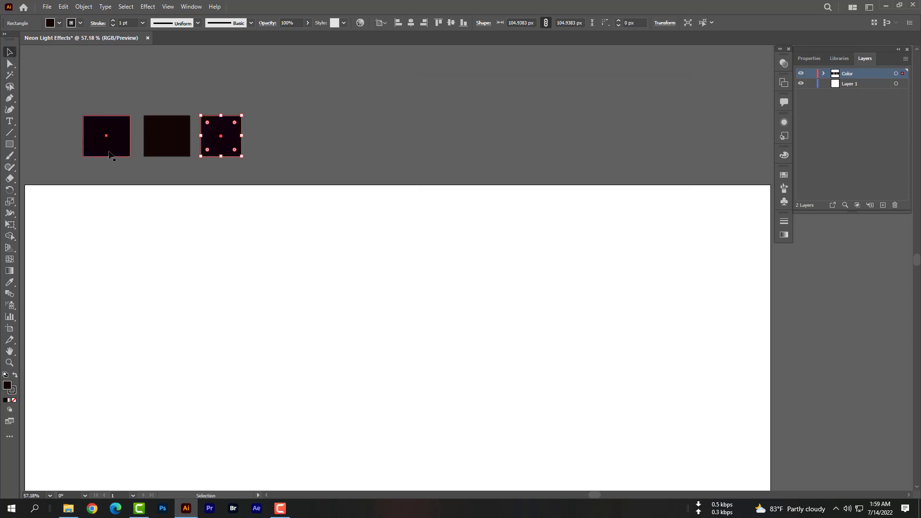
Check the first and second squares' fills, keeping 0F0009 and 110602.
left_click(108, 157)
double_click(7, 385)
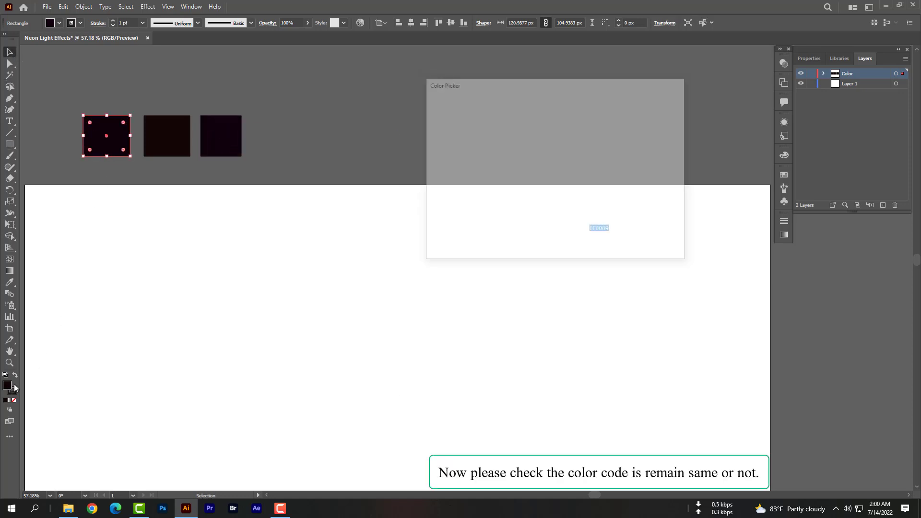
left_click(643, 120)
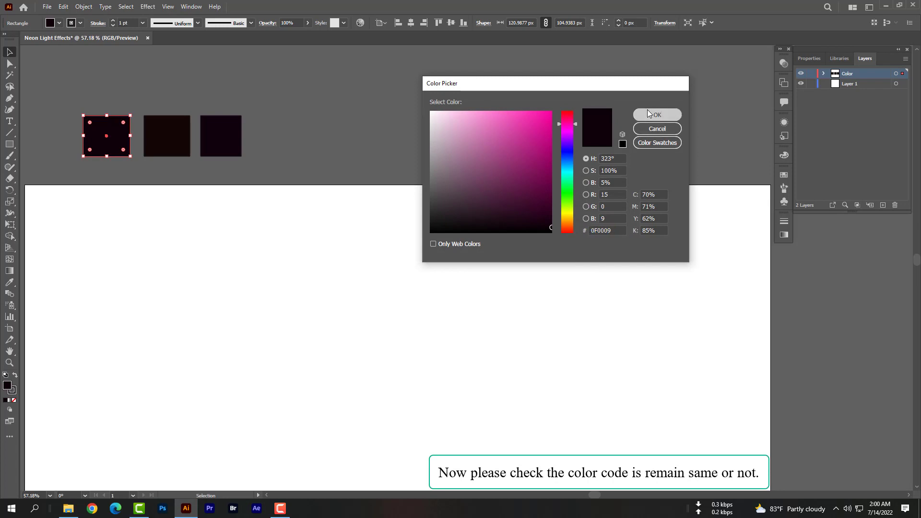
left_click(155, 142)
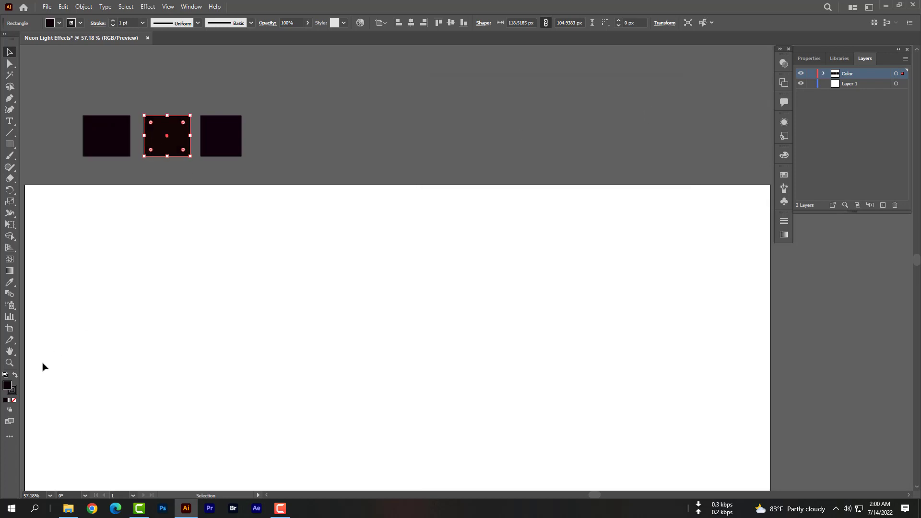
double_click(7, 385)
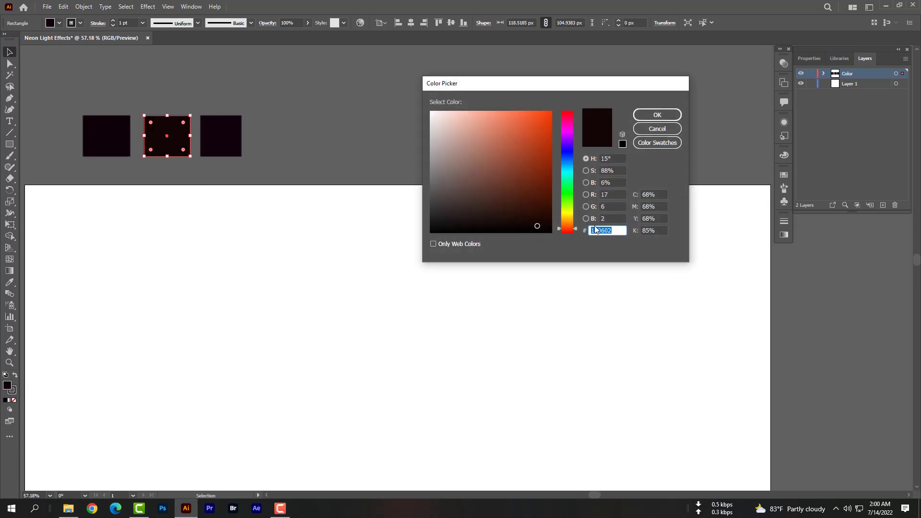
left_click(638, 116)
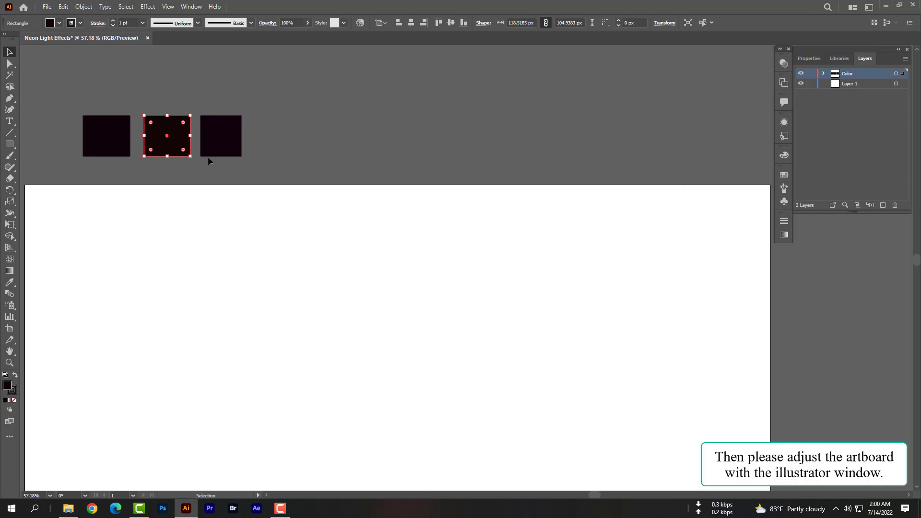
Check the third square's 0F010C fill, recheck the first's 0F0009, then deselect.
left_click(218, 144)
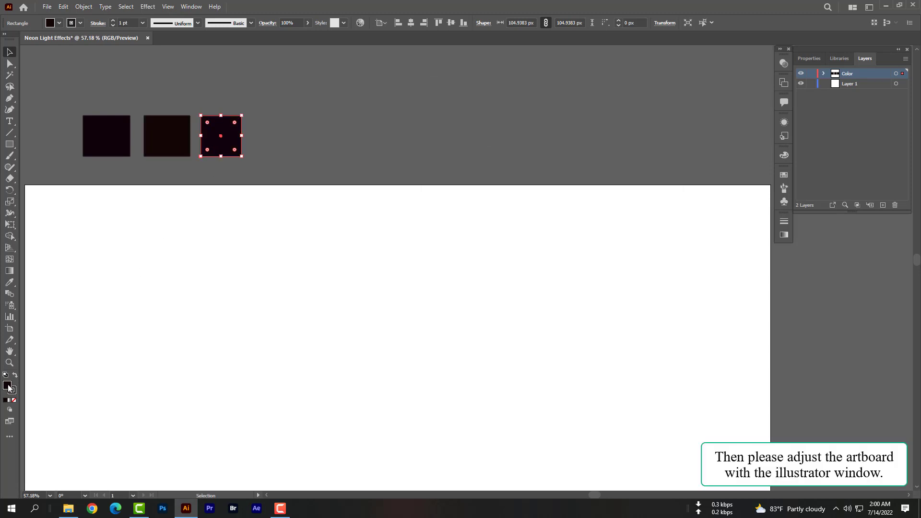
double_click(8, 386)
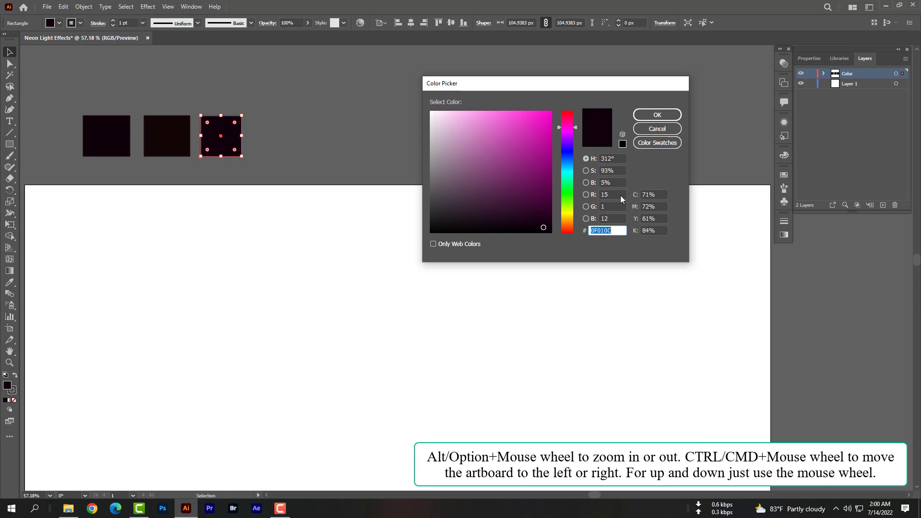
left_click(656, 115)
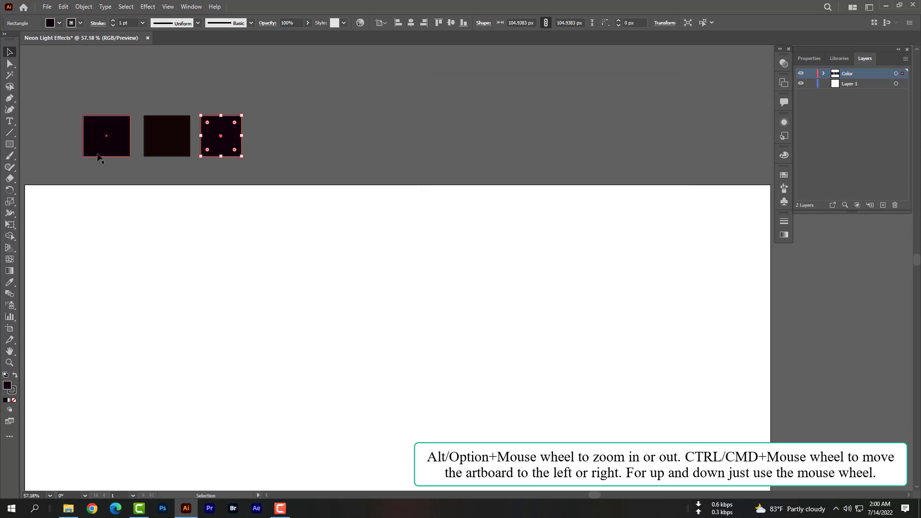
left_click(98, 154)
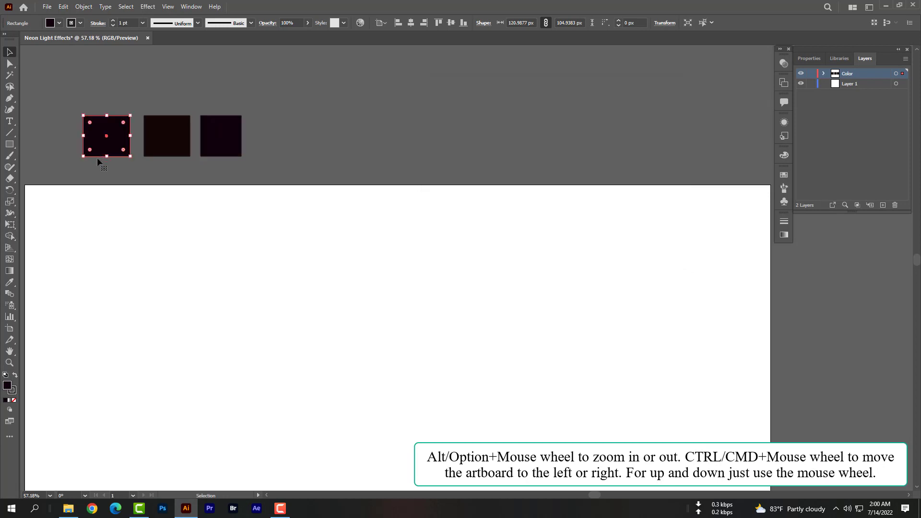
double_click(8, 386)
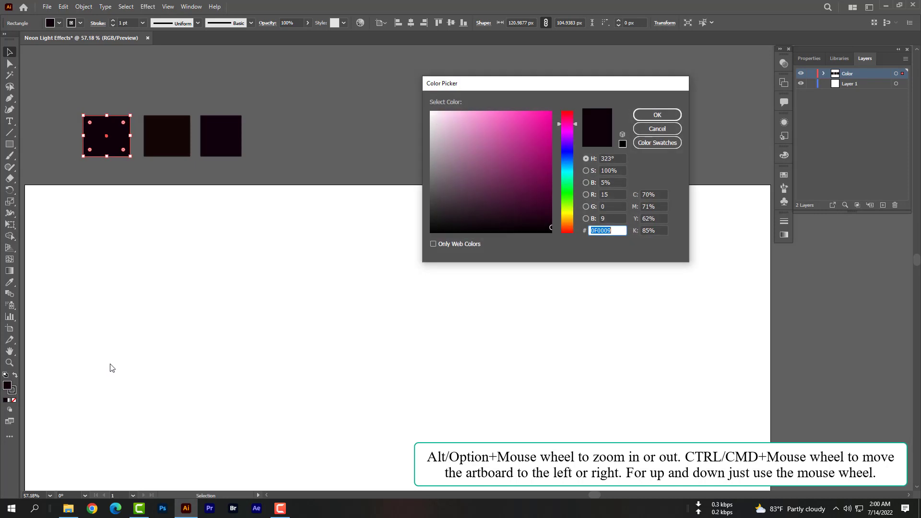
left_click(641, 117)
left_click(326, 149)
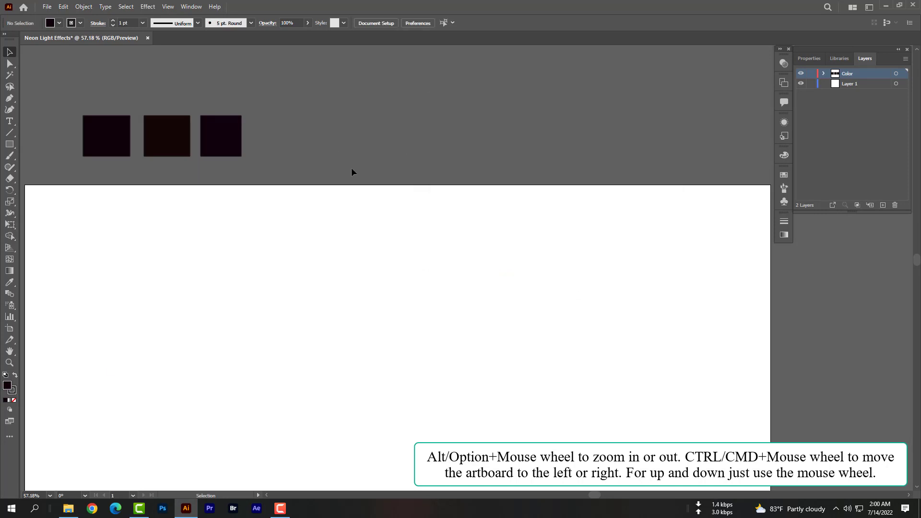
Zoom out to see the whole artboard and choose the Rectangle tool.
scroll(351, 169, "down", 1)
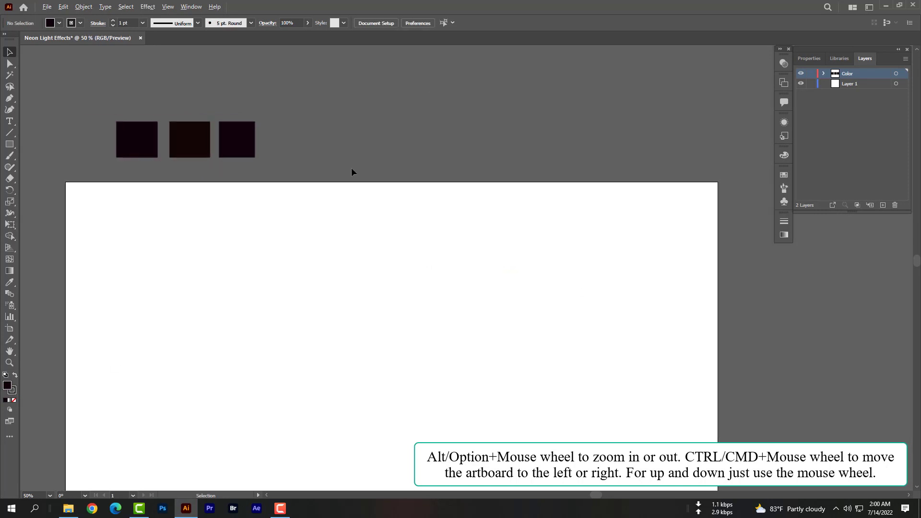
scroll(373, 191, "down", 1)
scroll(373, 193, "down", 1)
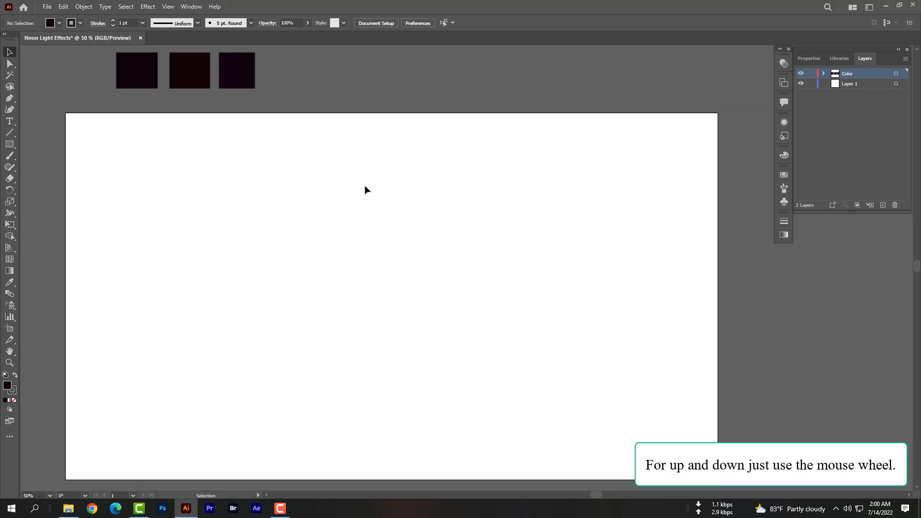
scroll(365, 190, "right", 1)
scroll(363, 187, "down", 1)
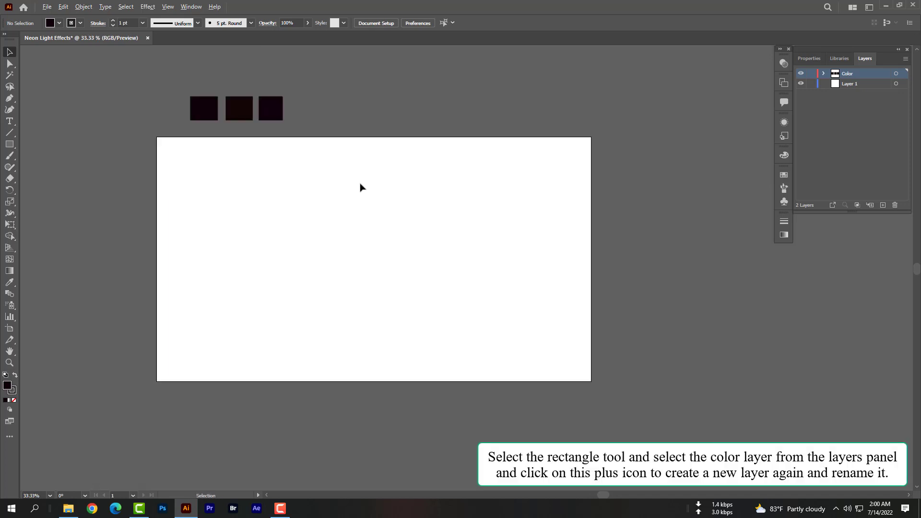
scroll(360, 186, "right", 4)
scroll(361, 187, "right", 1)
left_click_drag(10, 145, 25, 151)
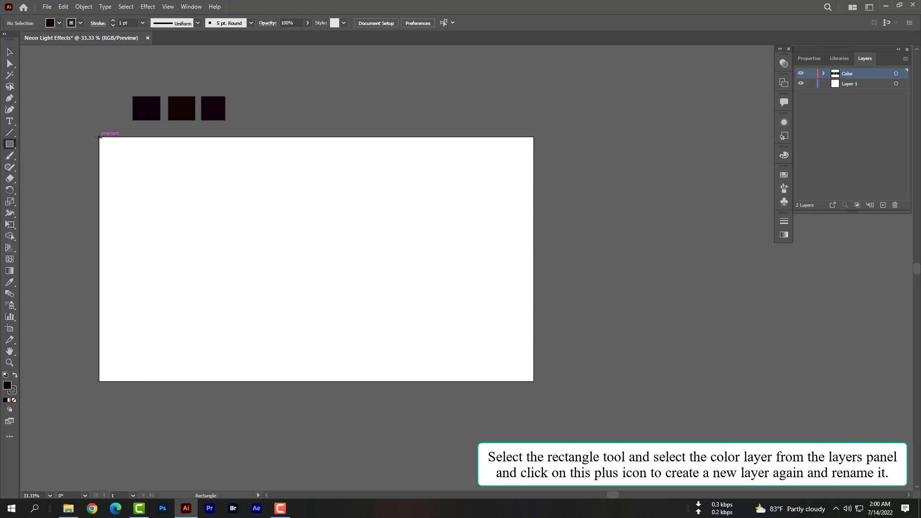
Add a new layer named 'Gradient' and move it below the Color layer.
left_click(882, 205)
double_click(849, 74)
type("Gradient")
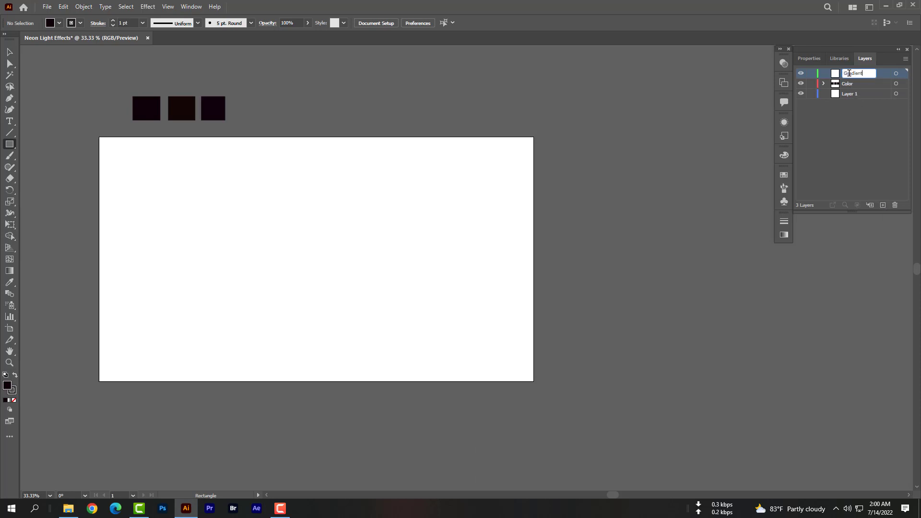
key("Return")
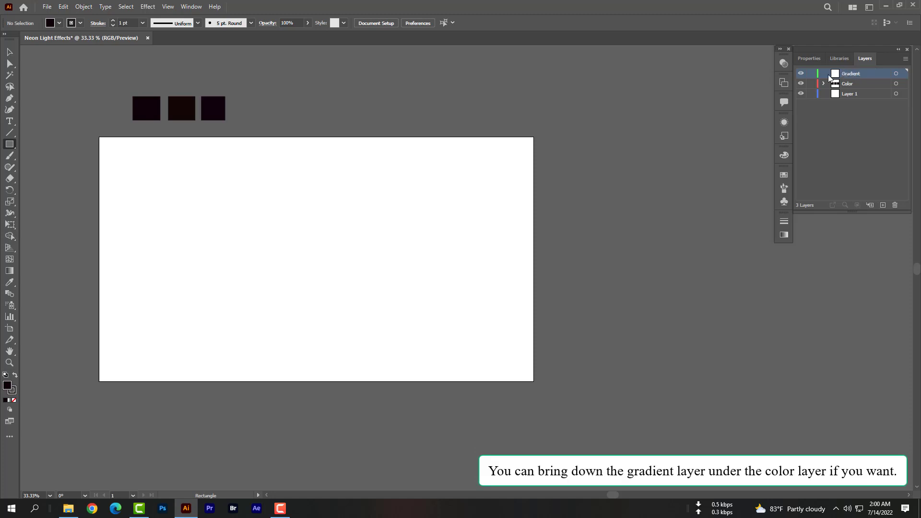
left_click_drag(864, 78, 862, 91)
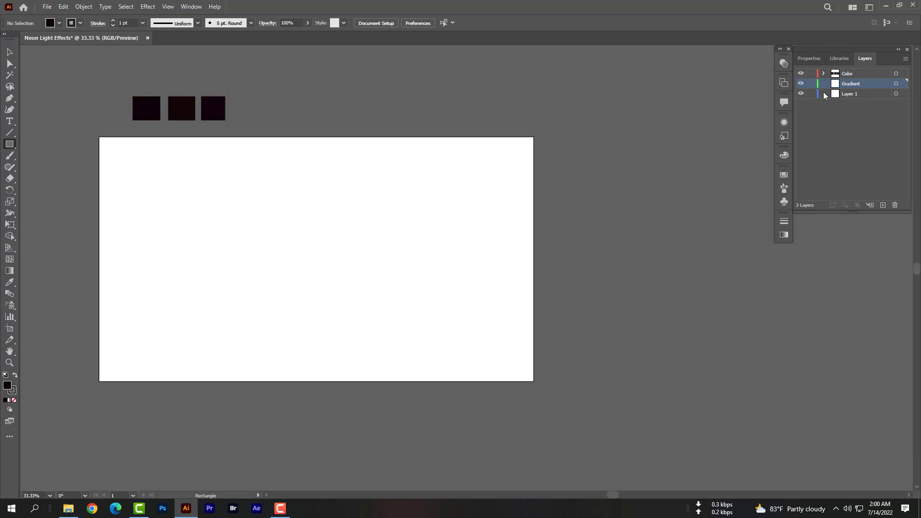
Draw a 1920 × 1080 px rectangle snapped to the artboard edges on the Gradient layer.
left_click_drag(98, 138, 534, 381)
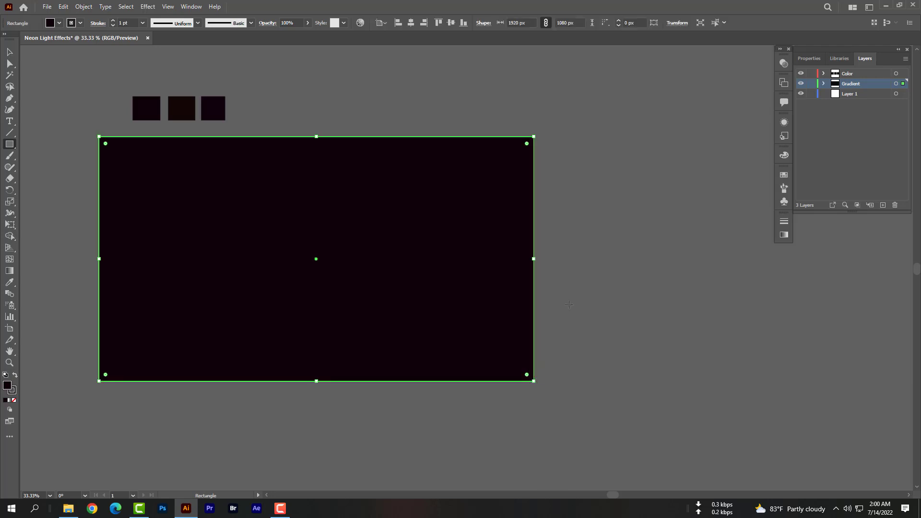
Apply a linear gradient, sampling the third square for the right stop and the first for the left.
double_click(9, 270)
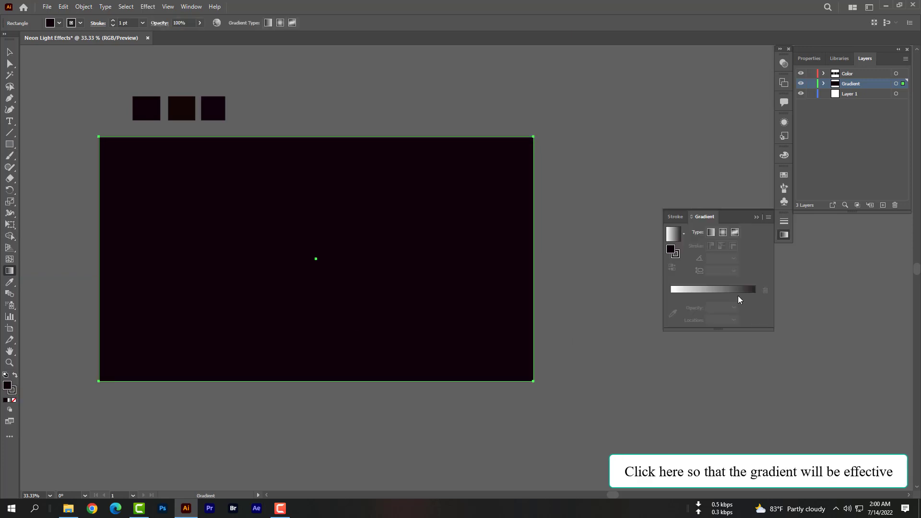
left_click(737, 287)
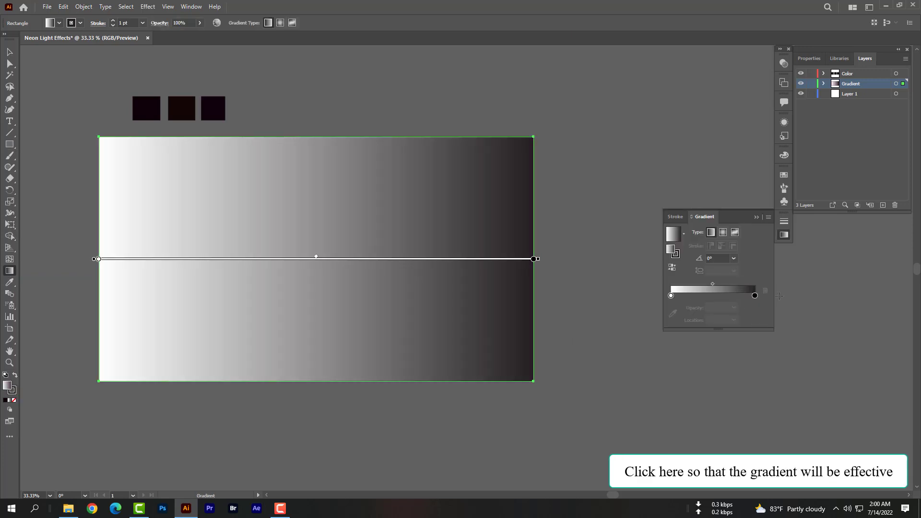
left_click(755, 296)
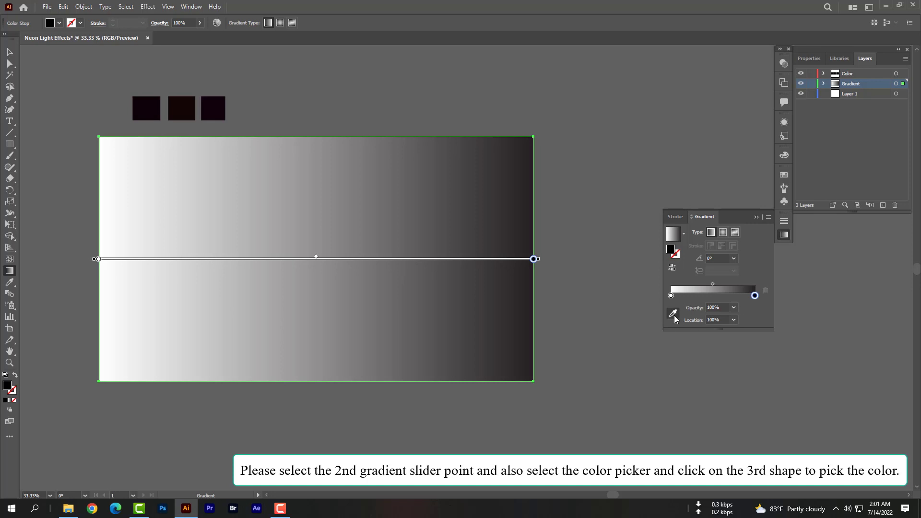
left_click(673, 314)
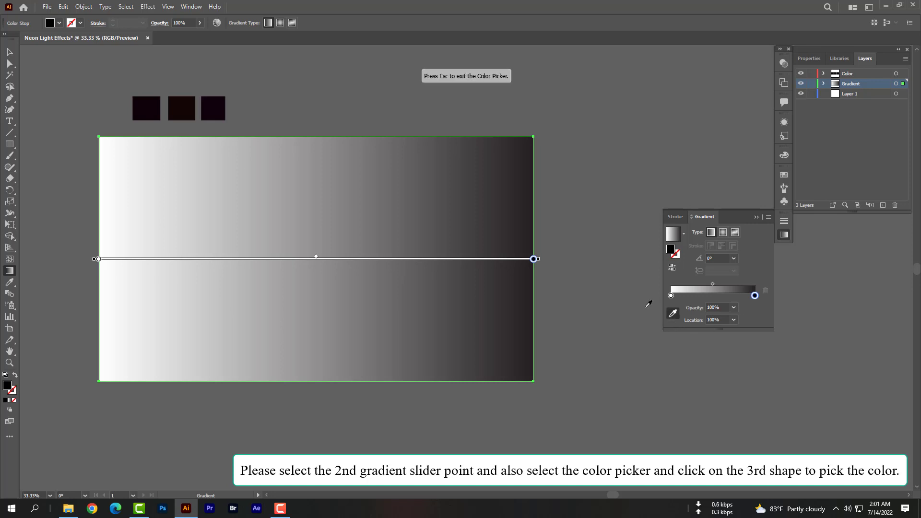
left_click(217, 110)
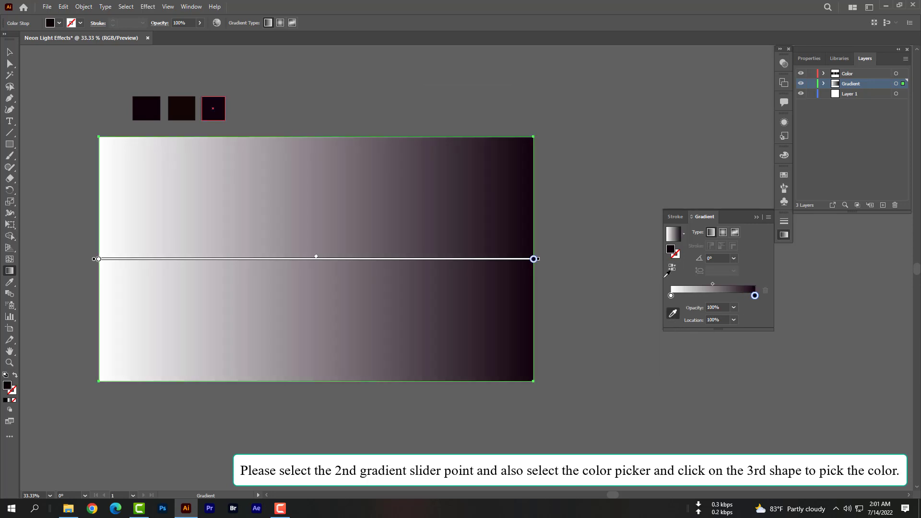
left_click(672, 296)
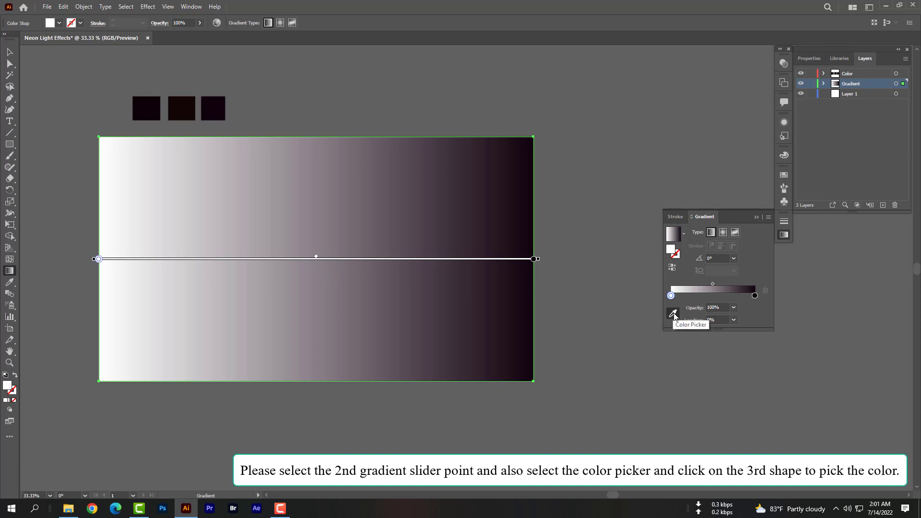
left_click(673, 314)
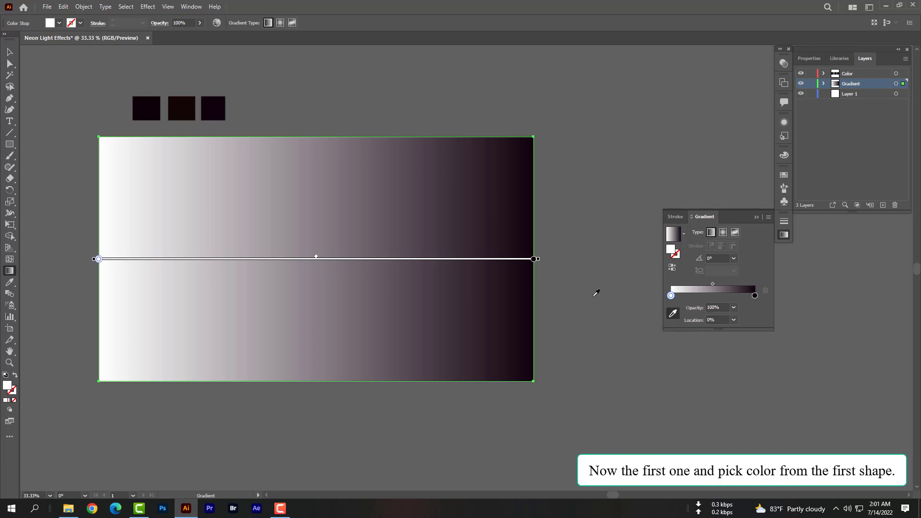
left_click(154, 117)
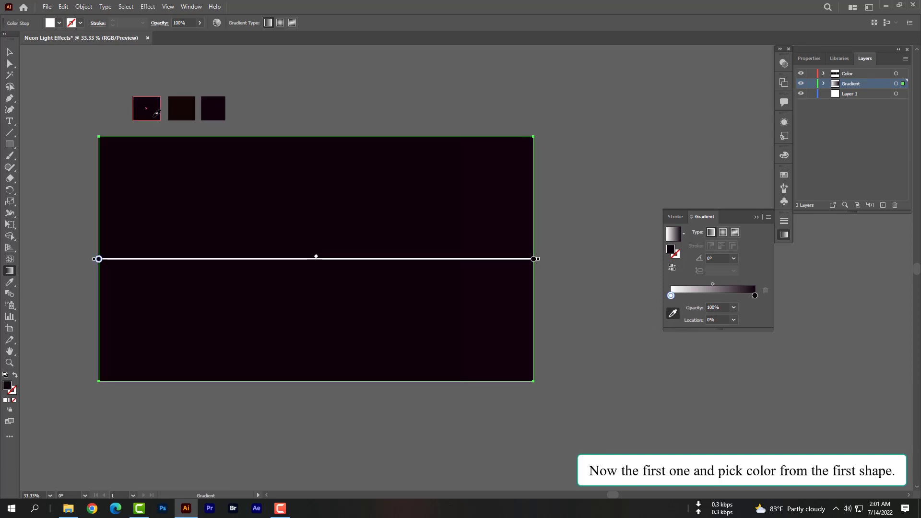
Add a middle gradient stop at 50% location, coloured 110602 from the second square.
left_click(715, 296)
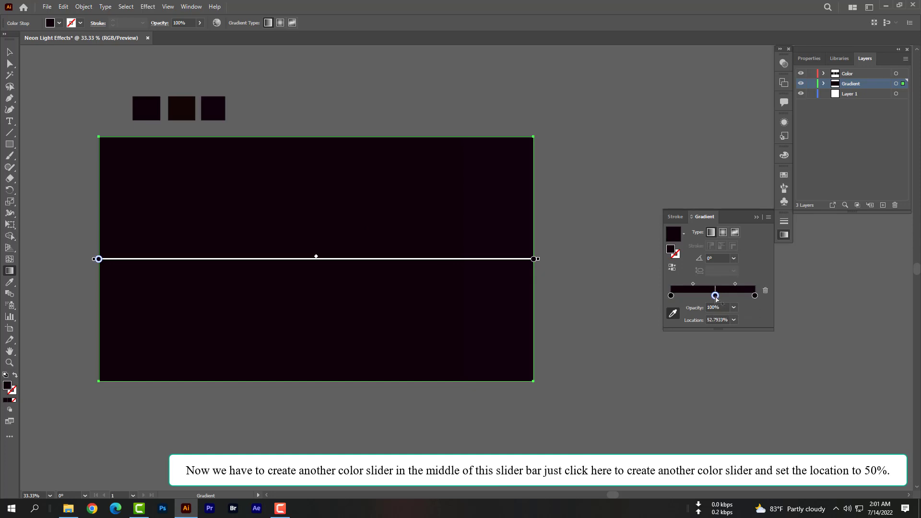
left_click(733, 320)
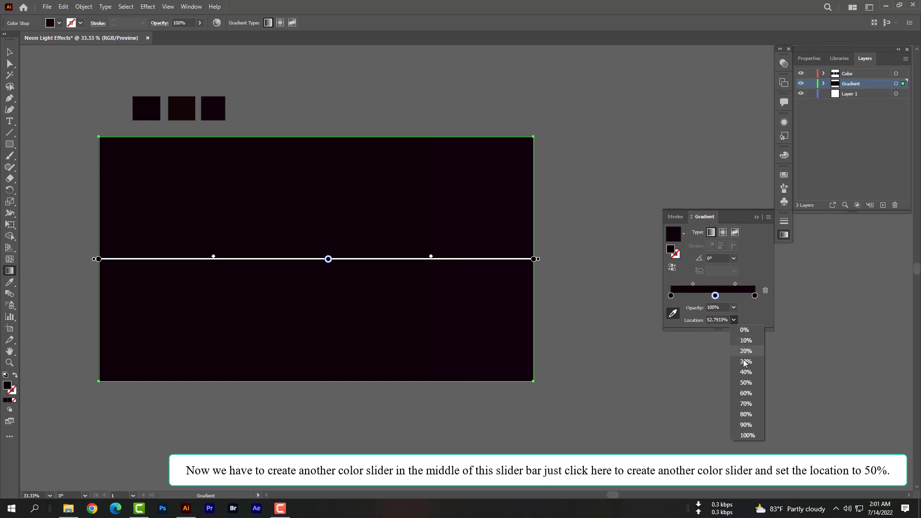
left_click(746, 382)
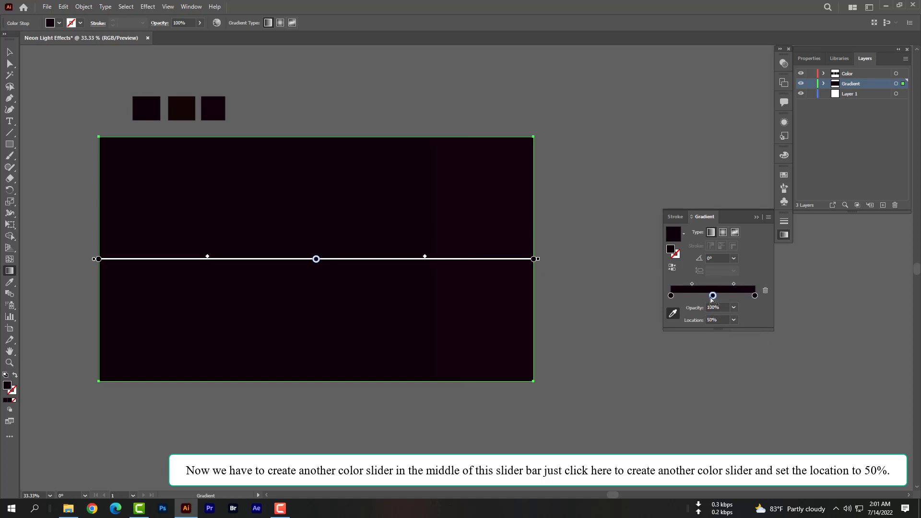
left_click(674, 314)
left_click(184, 115)
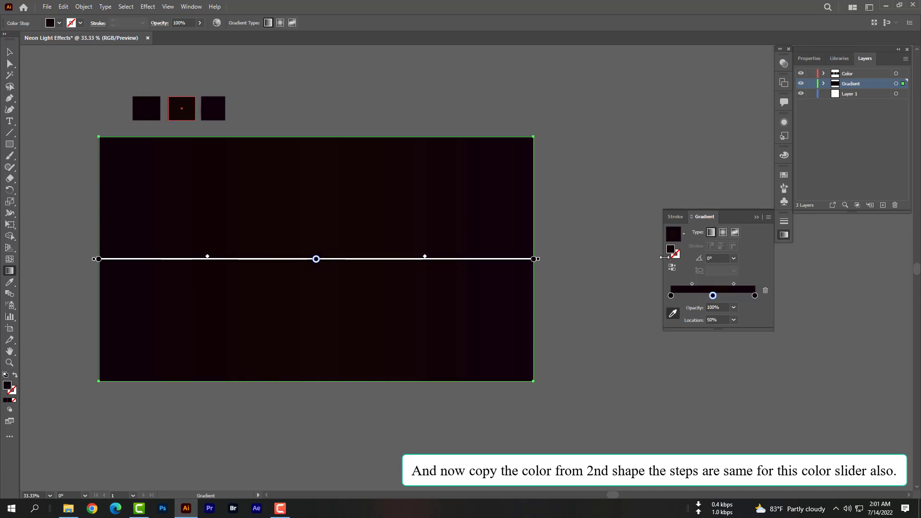
left_click(756, 216)
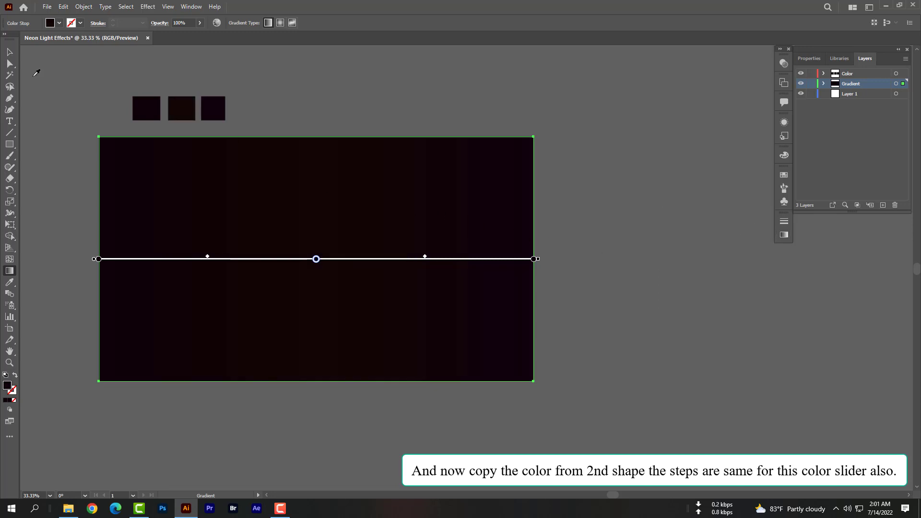
key("v")
left_click(594, 263)
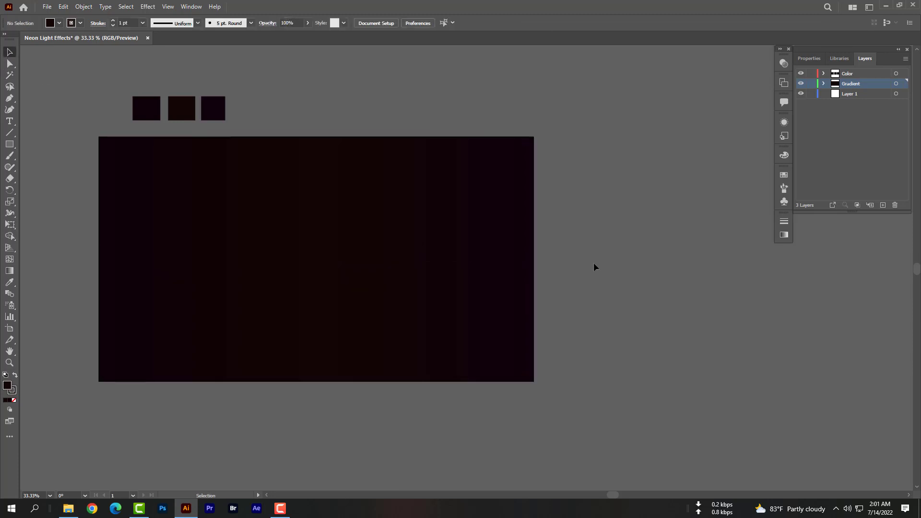
key("ctrl+0")
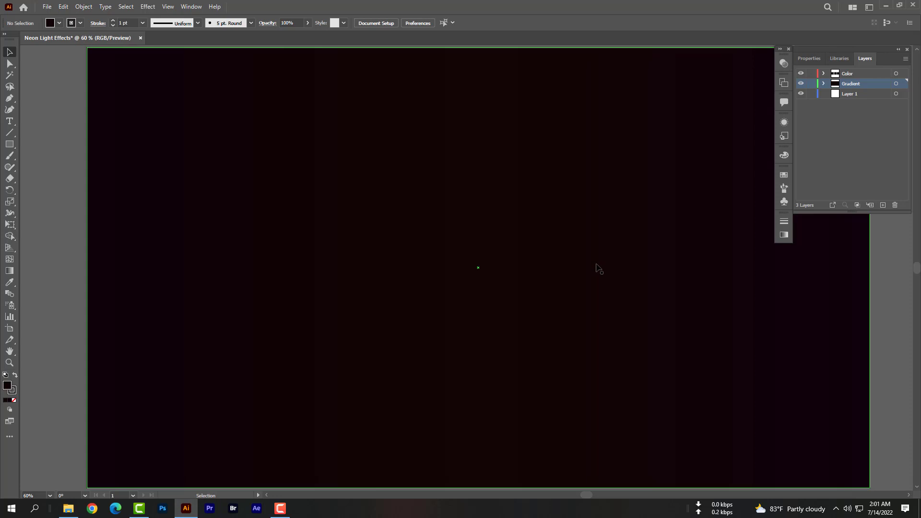
scroll(598, 268, "down", 2)
scroll(596, 268, "up", 1)
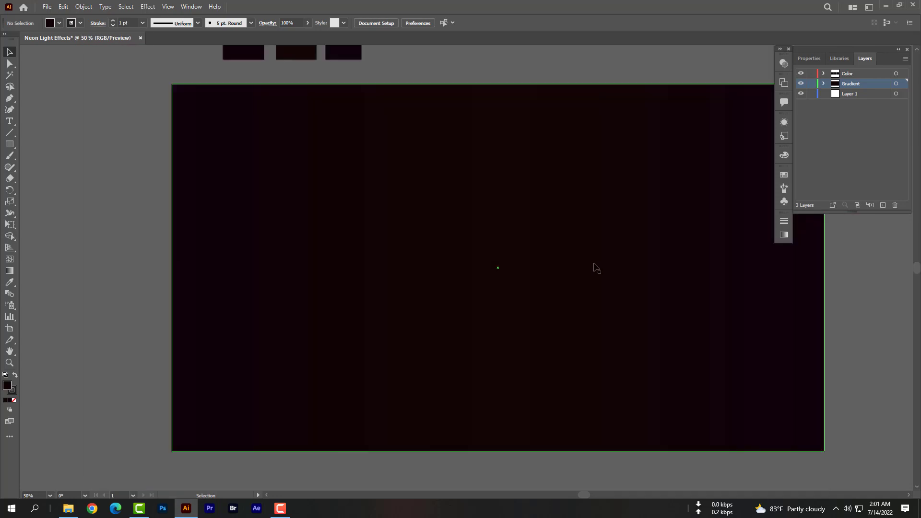
scroll(596, 268, "right", 3)
scroll(586, 265, "right", 1)
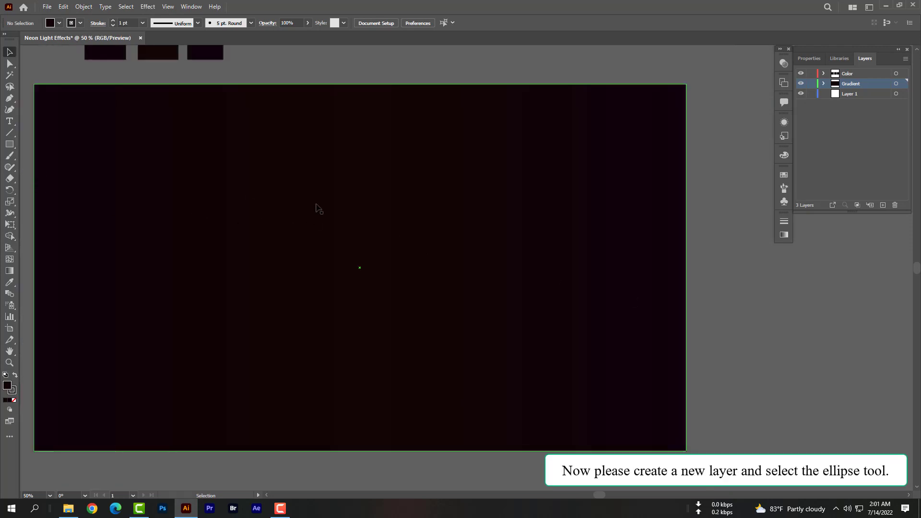
Add Layer 4 and draw a 420.82 px circle from the artboard centre with the Ellipse tool.
left_click(882, 206)
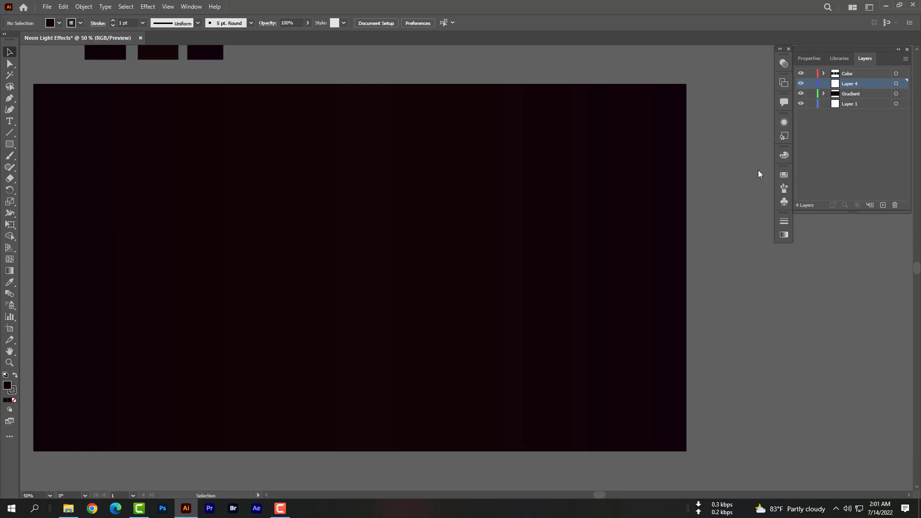
left_click_drag(9, 144, 31, 163)
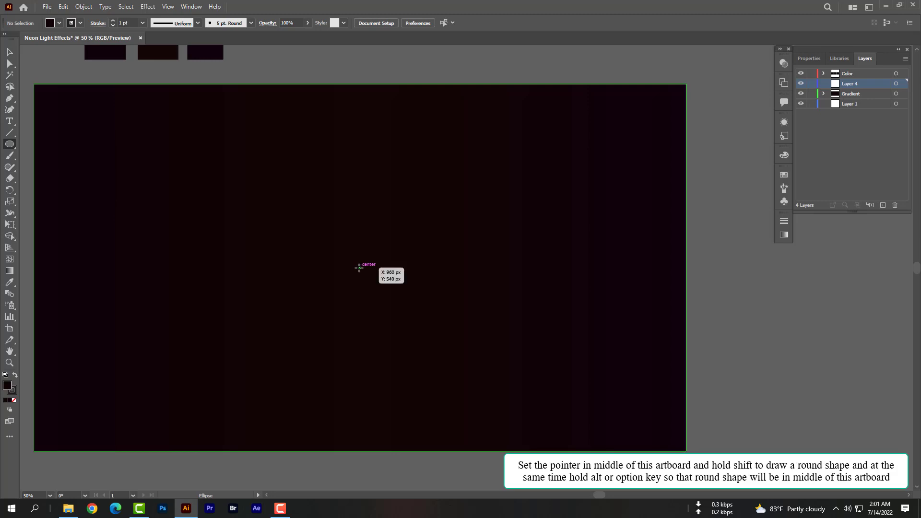
left_click_drag(360, 267, 431, 335)
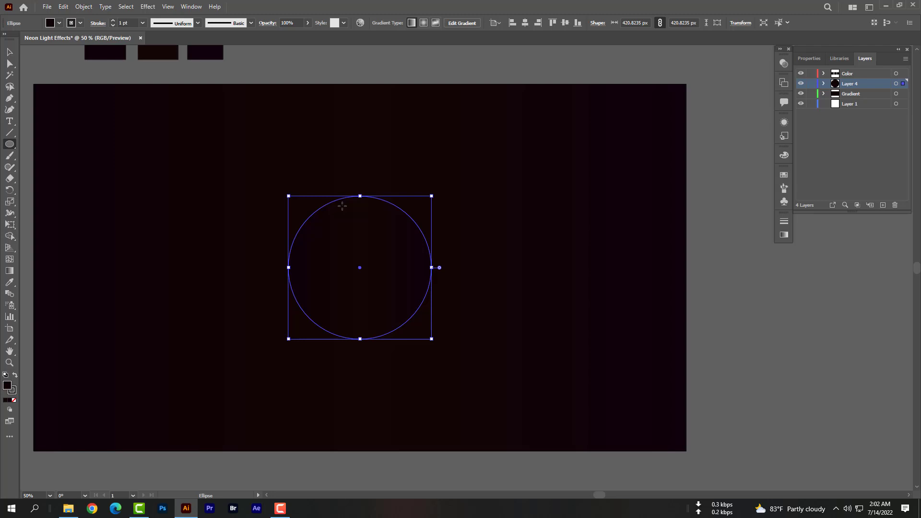
Give the circle no fill and a black 12 pt stroke.
left_click(59, 23)
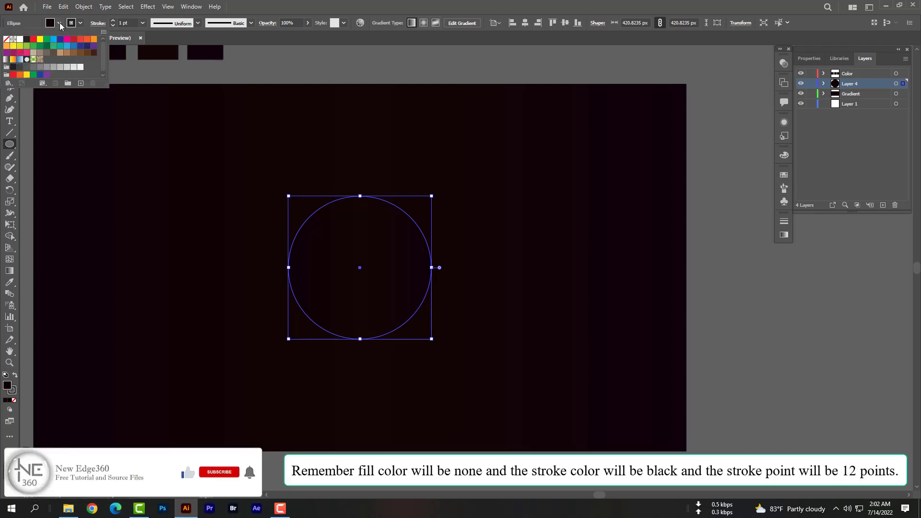
left_click(6, 40)
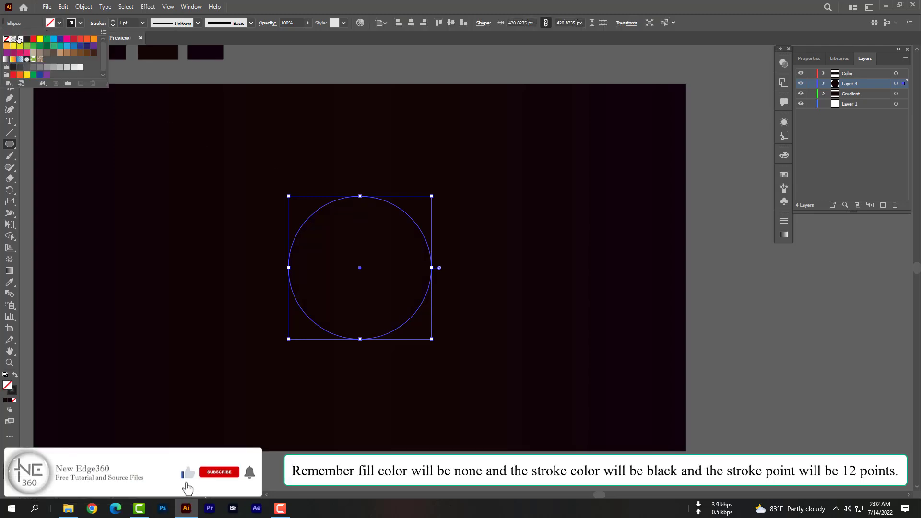
left_click(80, 23)
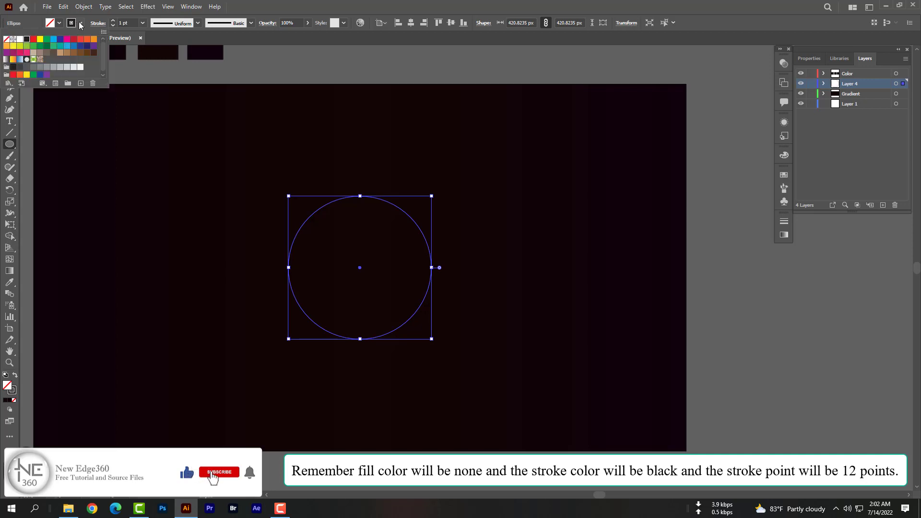
left_click(6, 41)
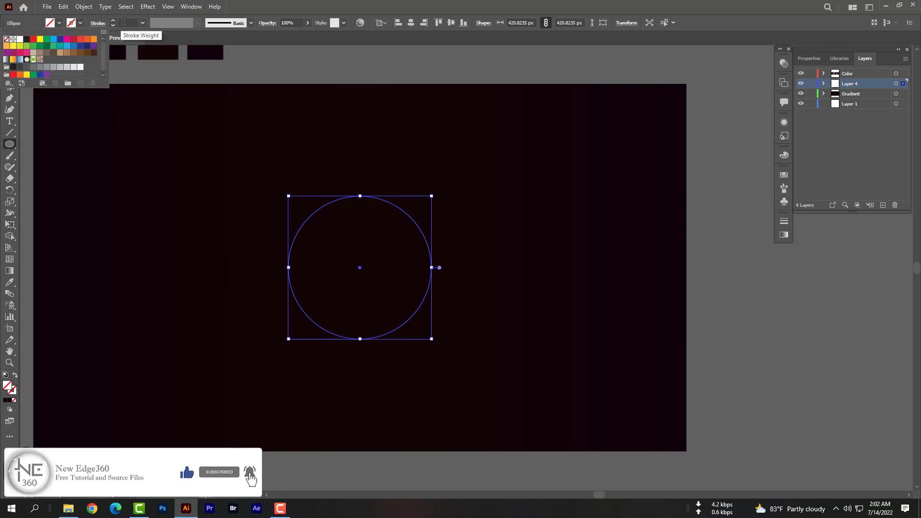
left_click(128, 23)
type("12")
key("Return")
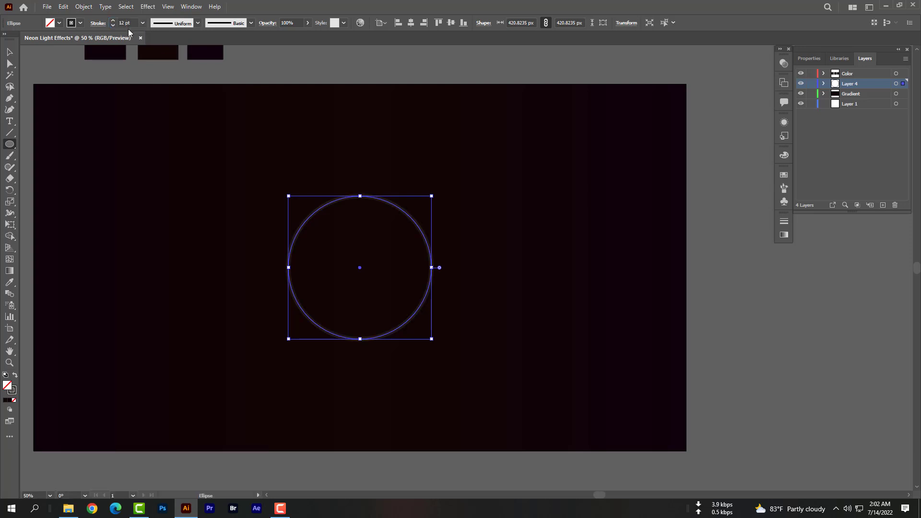
left_click(79, 23)
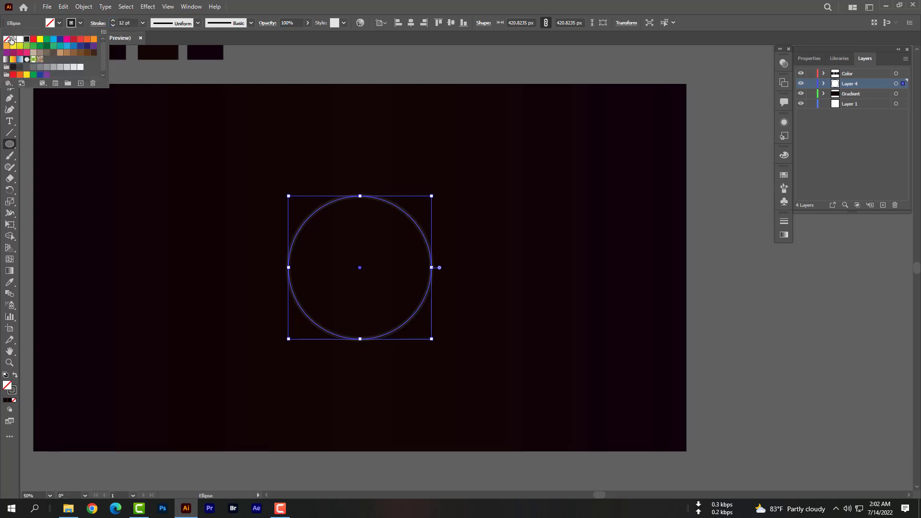
left_click(6, 40)
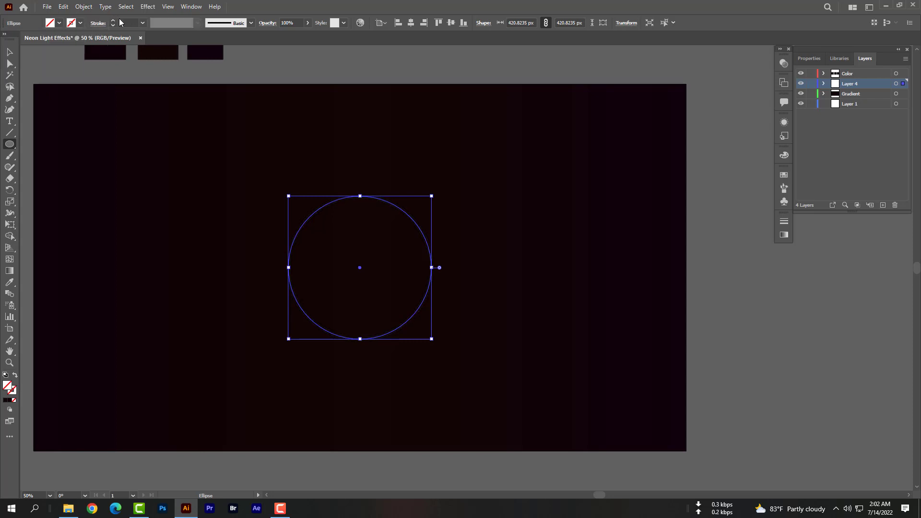
left_click(134, 23)
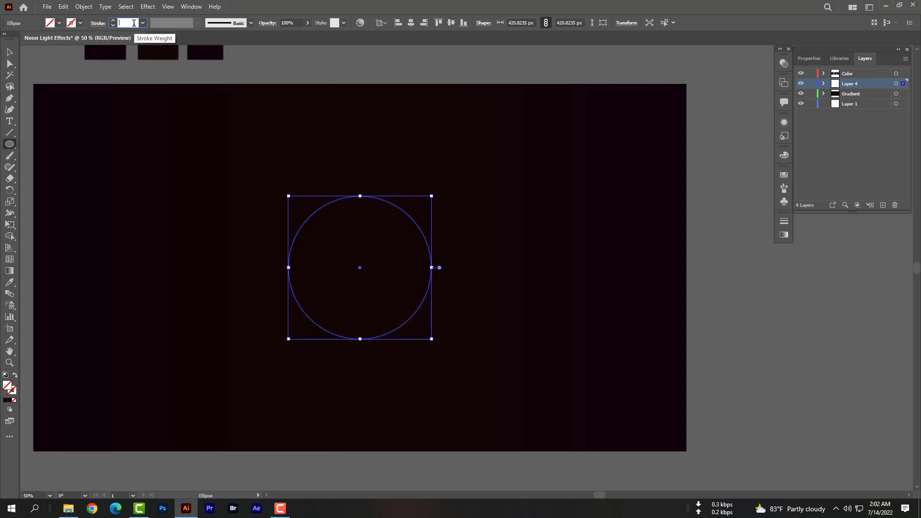
type("12")
key("Return")
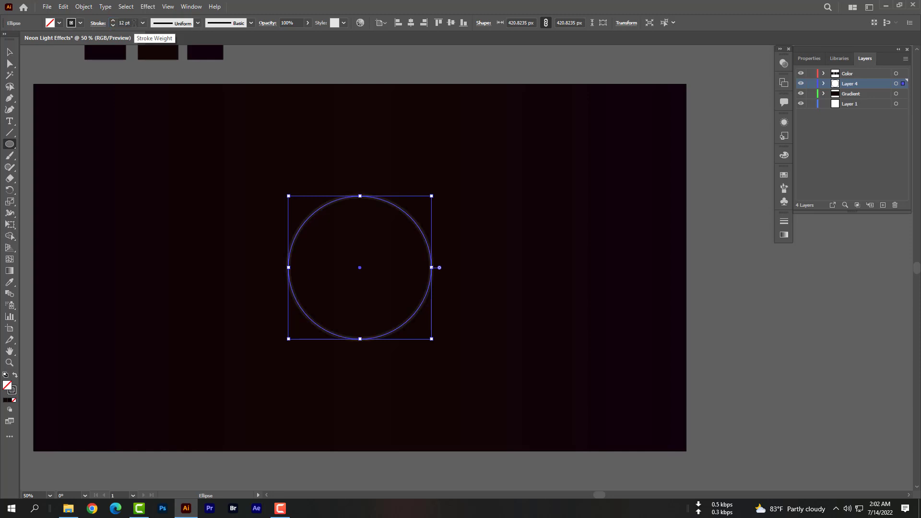
Expand the circle's stroke into outlines with Fill unchecked.
left_click(80, 7)
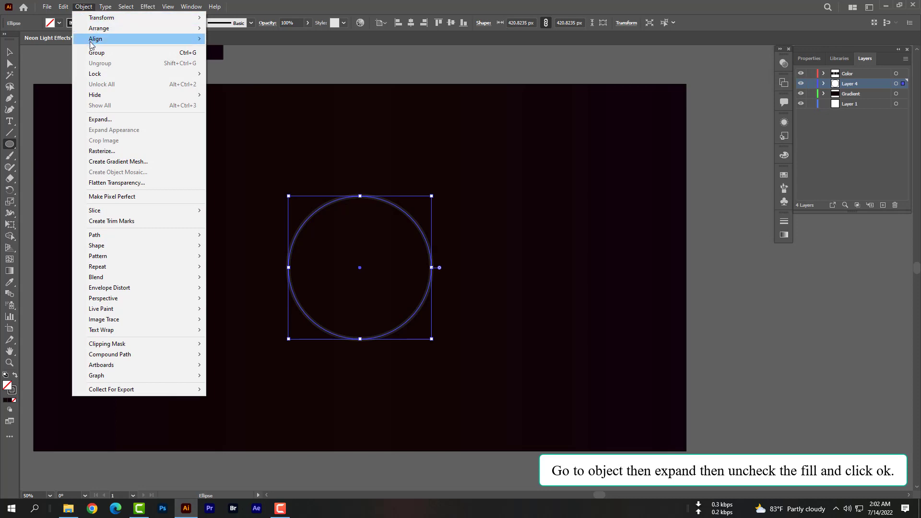
left_click(100, 119)
left_click(423, 220)
left_click(433, 309)
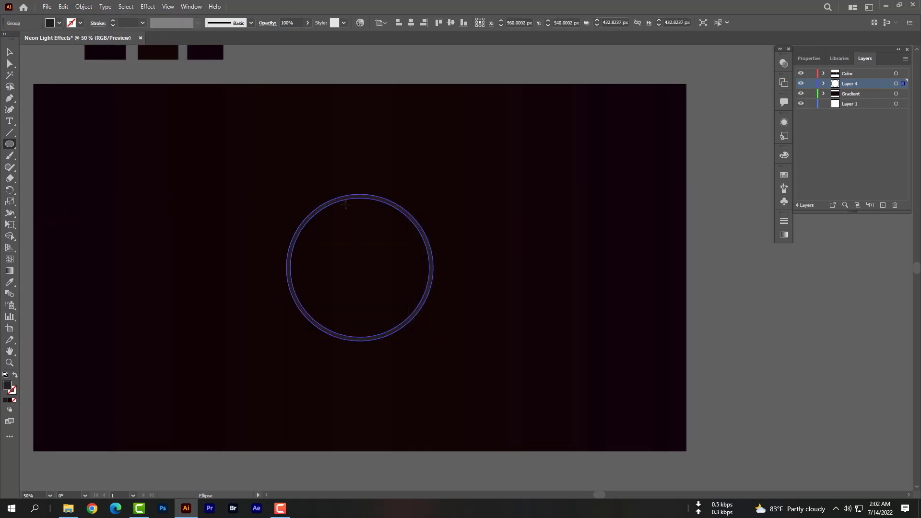
Bring up the Object > Path submenu.
left_click(64, 7)
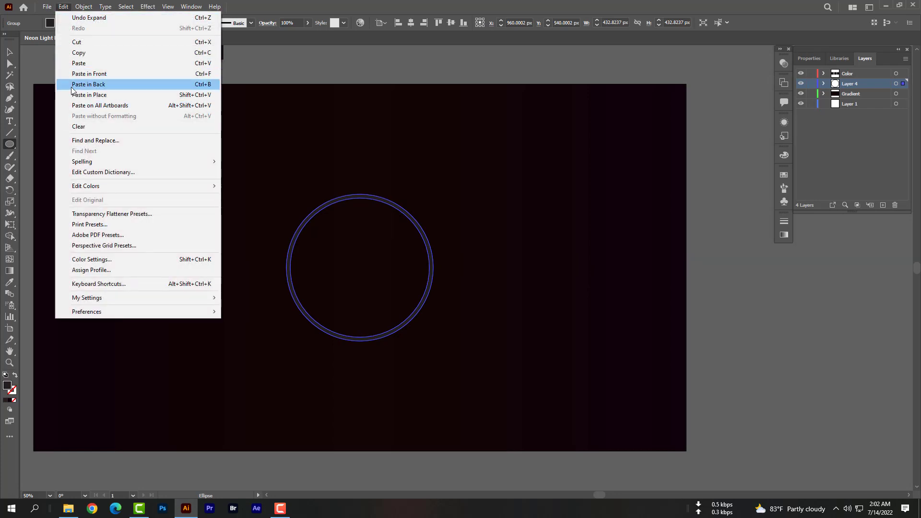
mouse_move(79, 7)
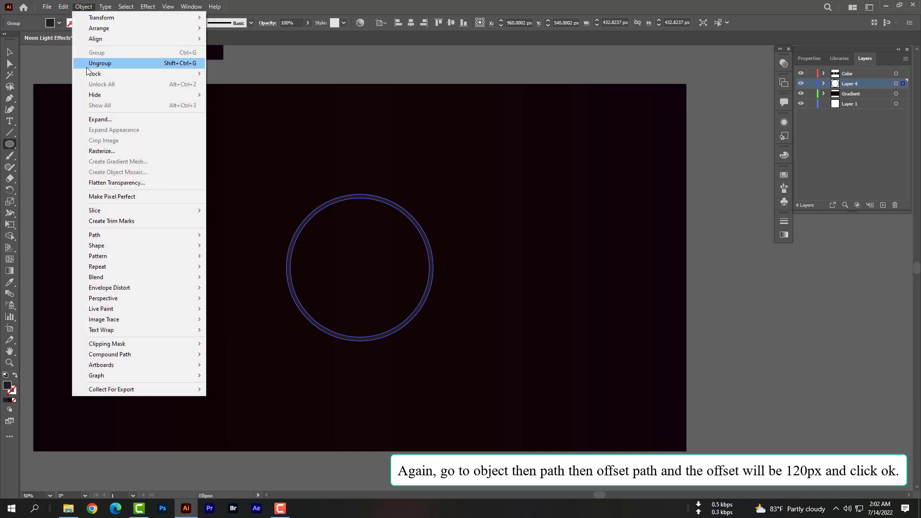
mouse_move(143, 234)
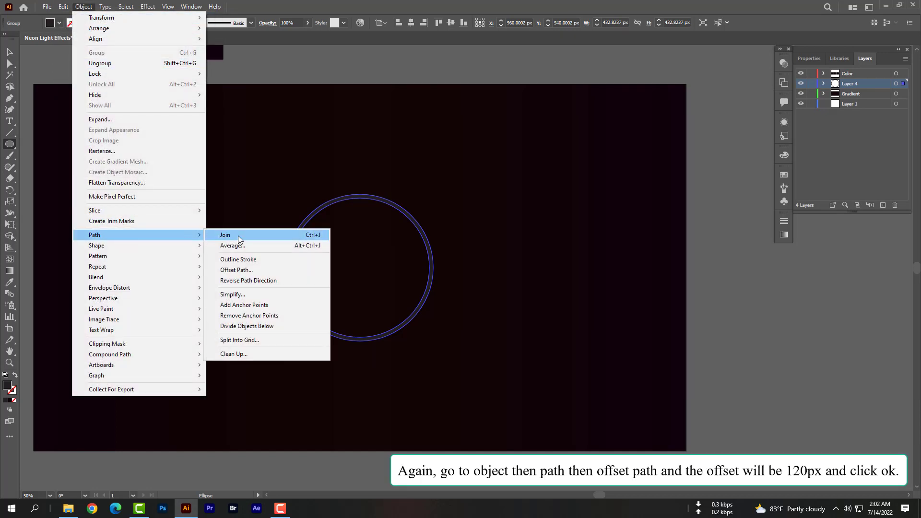
Add a 120 px offset path around the ring, then deselect everything with the Selection tool.
left_click(244, 269)
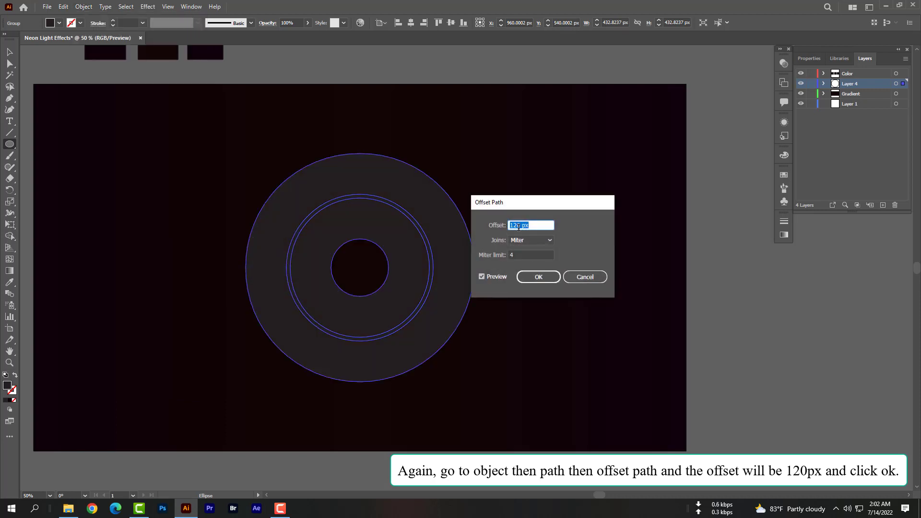
left_click(536, 279)
left_click(10, 51)
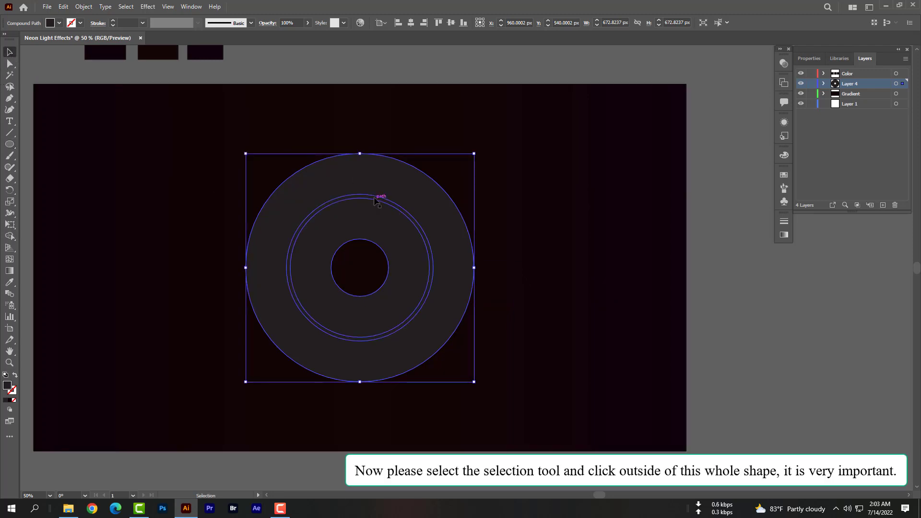
right_click(321, 221)
left_click(305, 243)
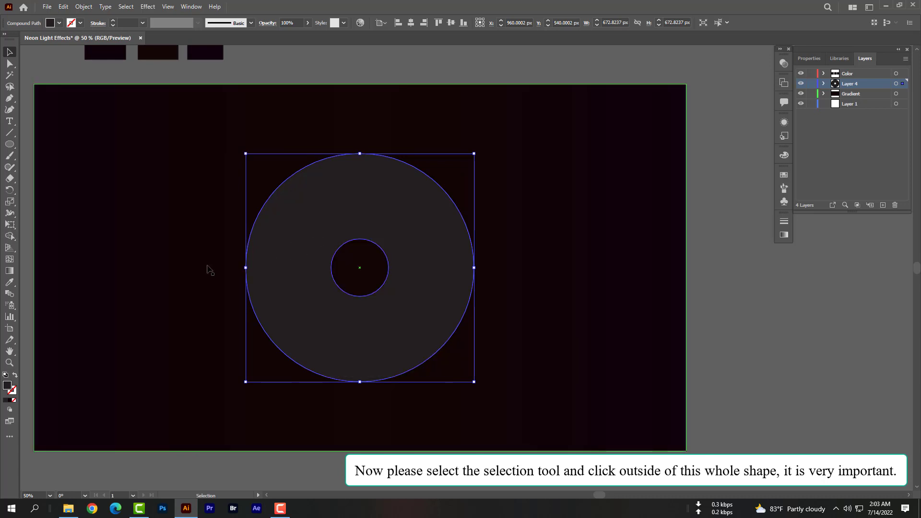
left_click(171, 257)
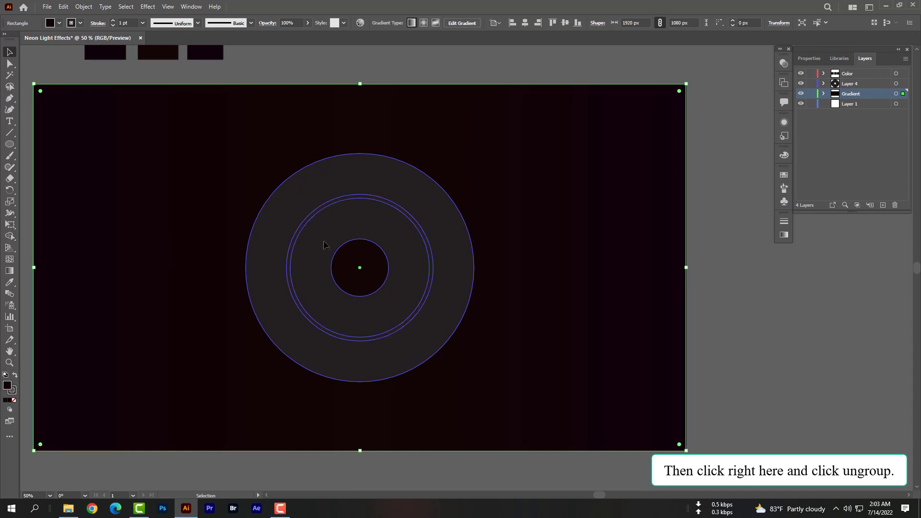
Ungroup the ring shapes and deselect them.
left_click(324, 240)
right_click(320, 239)
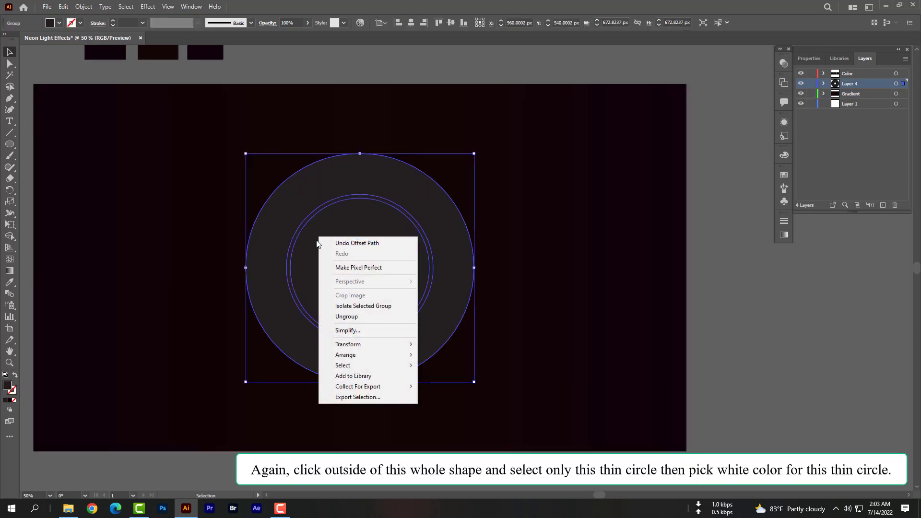
left_click(340, 317)
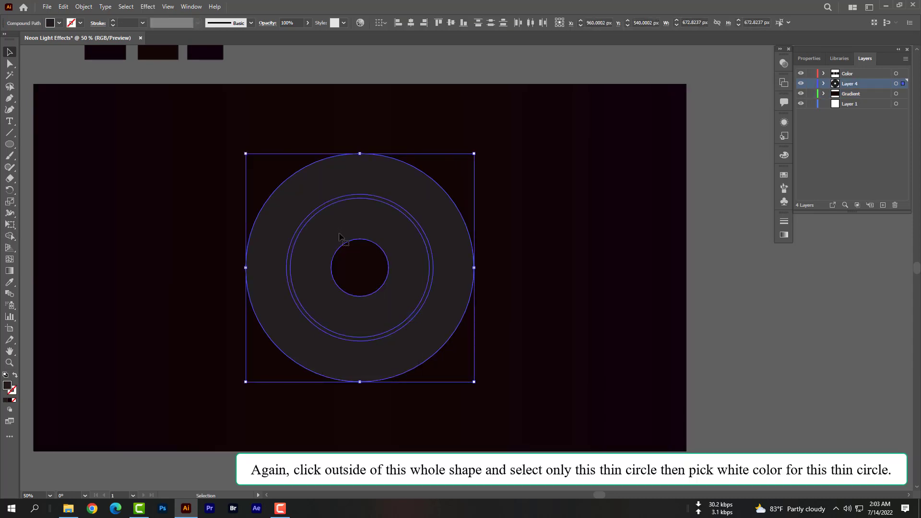
left_click(193, 218)
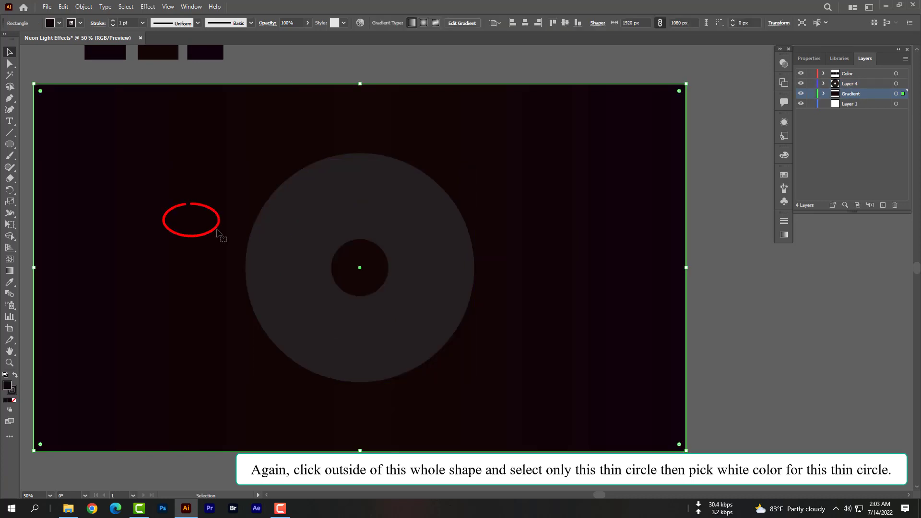
Fill the thin inner ring with the White swatch, then deselect.
left_click(316, 213)
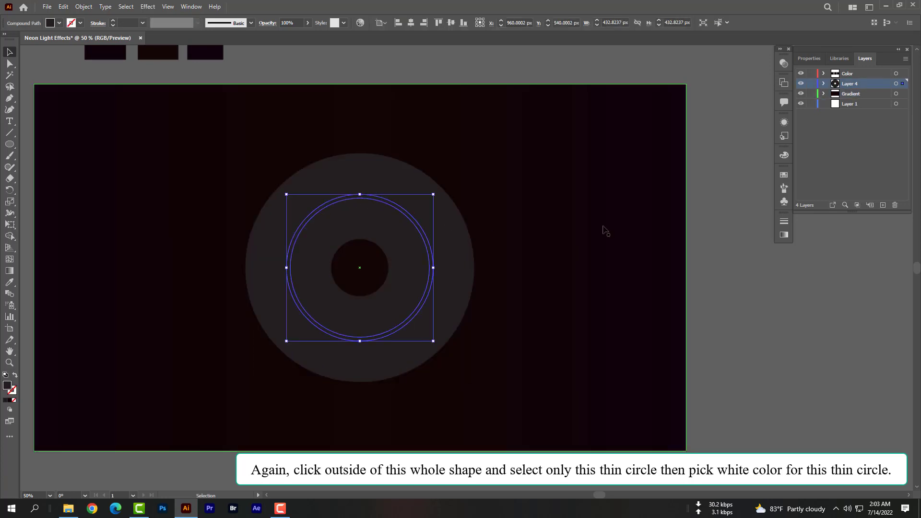
left_click(781, 175)
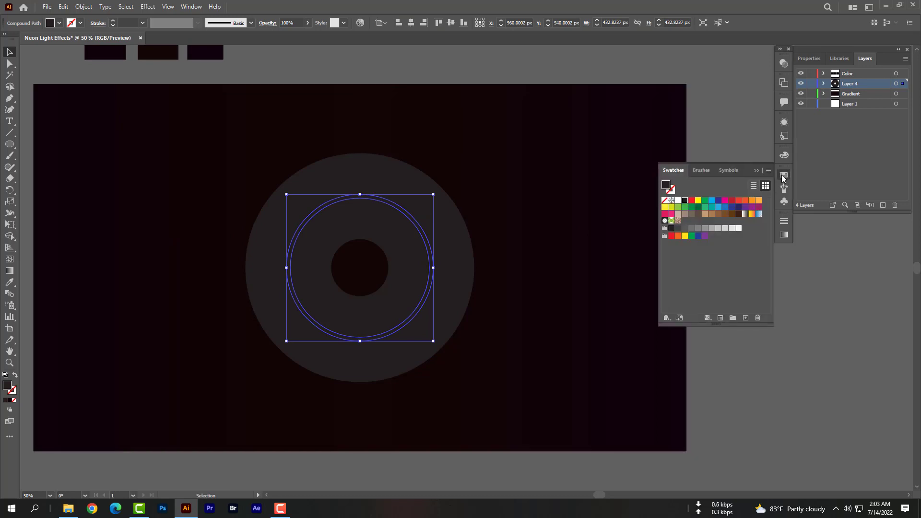
left_click(678, 202)
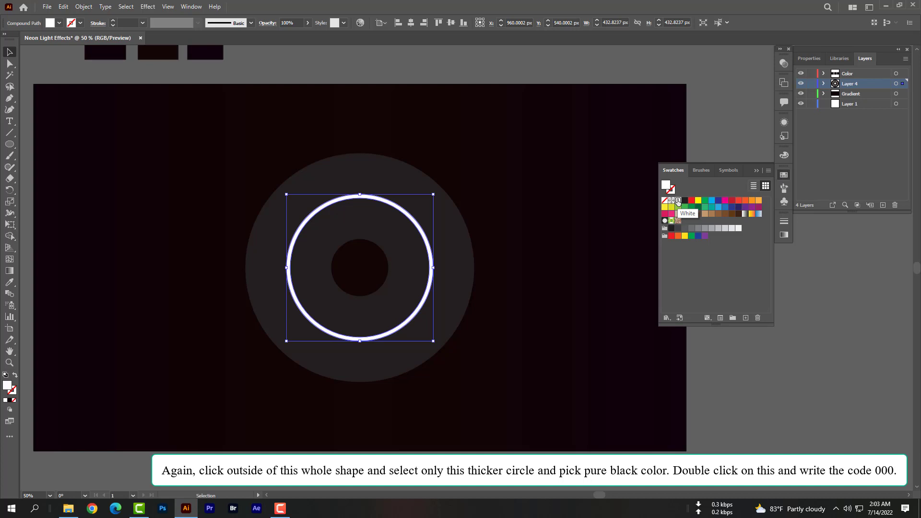
left_click(77, 186)
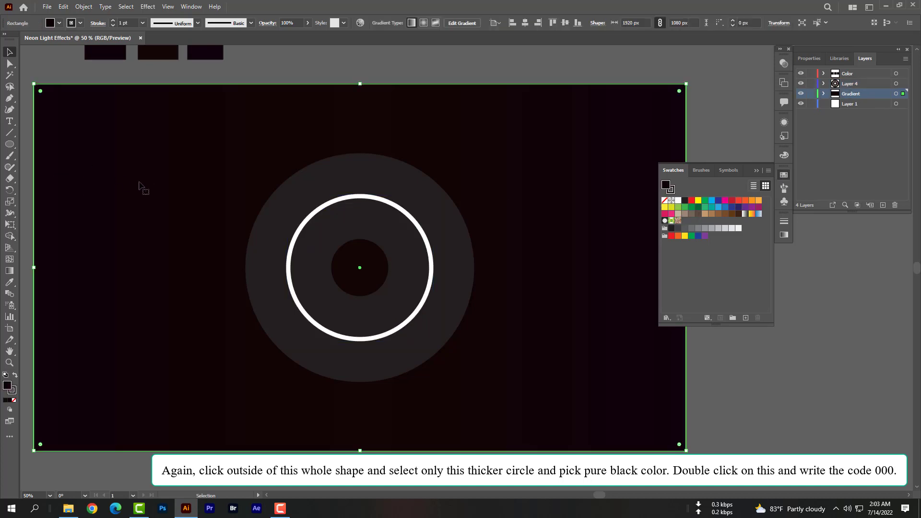
Fill the thick outer grey ring with black.
left_click(277, 212)
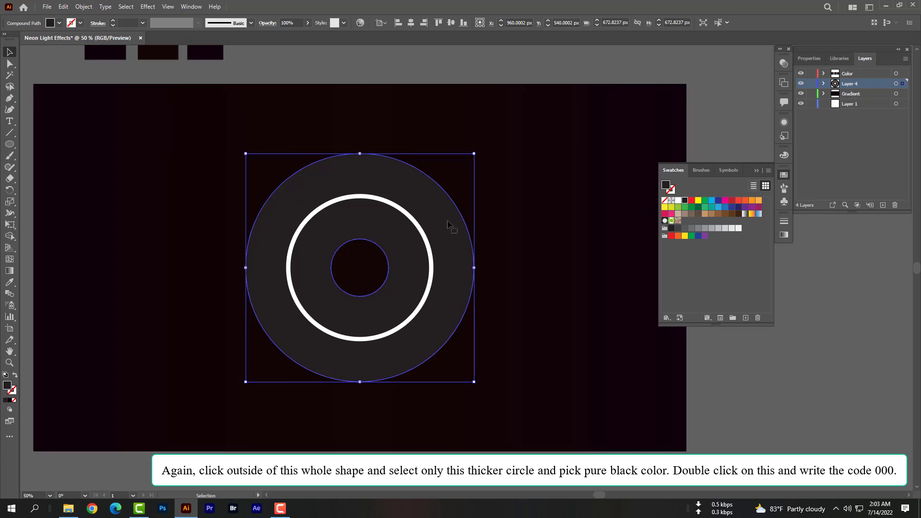
double_click(666, 187)
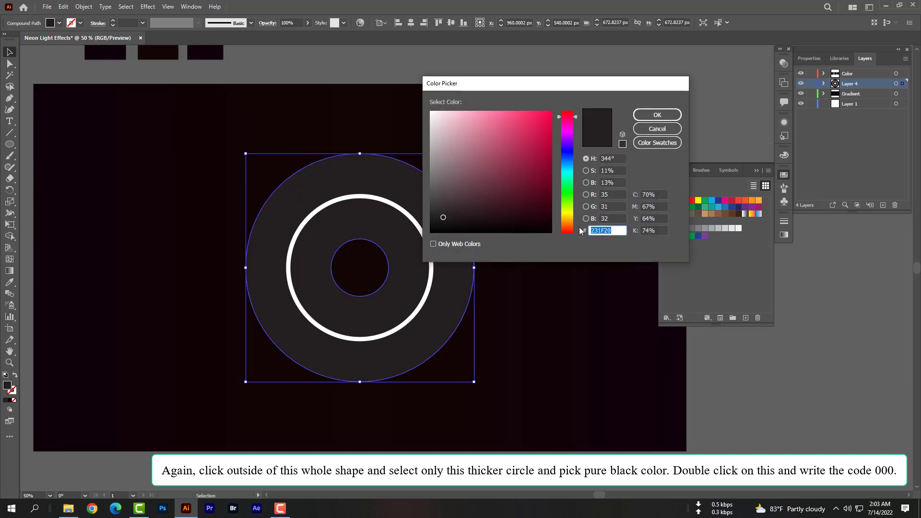
type("000")
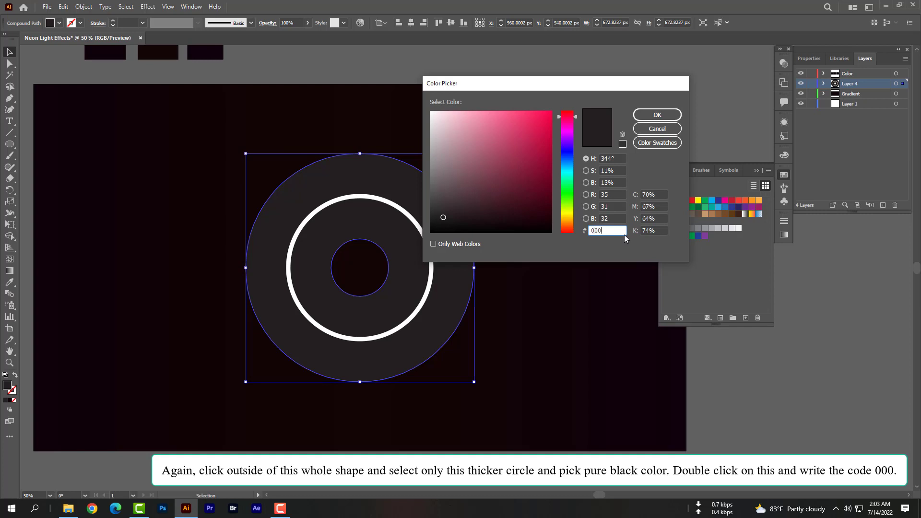
left_click(661, 116)
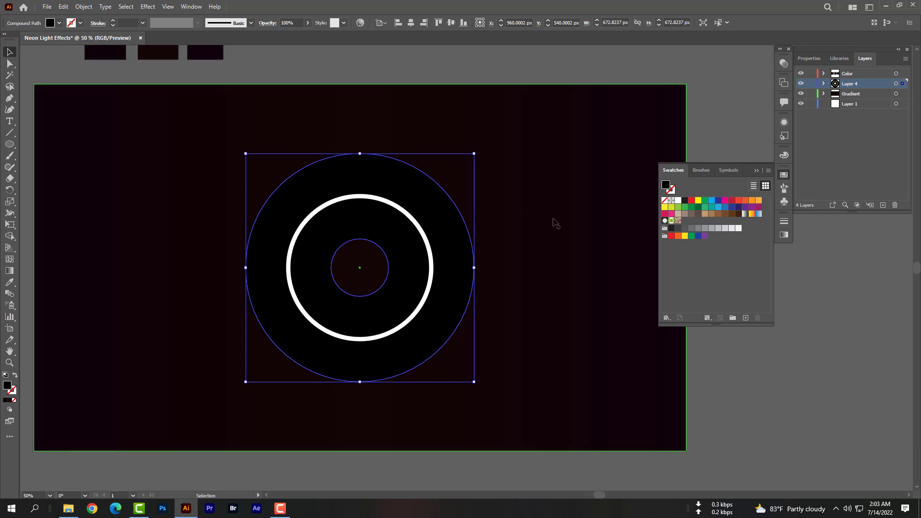
Blend the white ring into the black outer circle with the Blend tool.
left_click(8, 295)
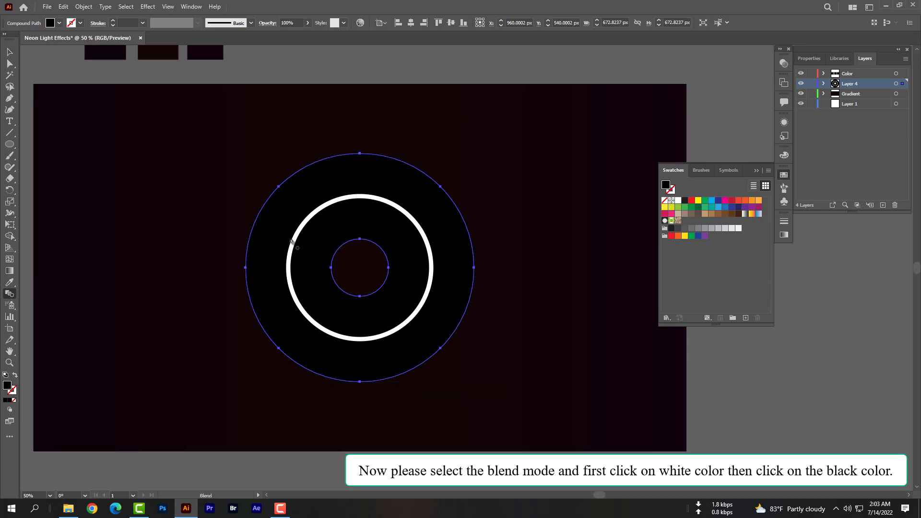
left_click(282, 229)
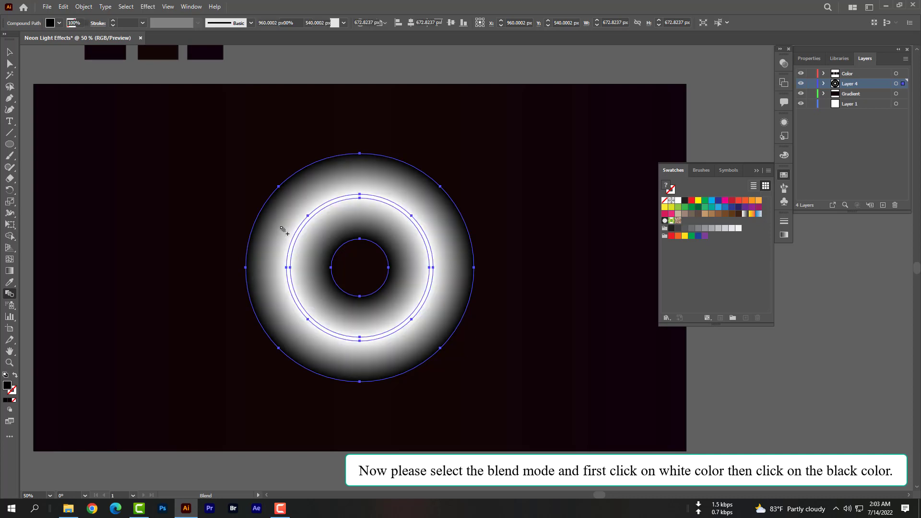
left_click(758, 171)
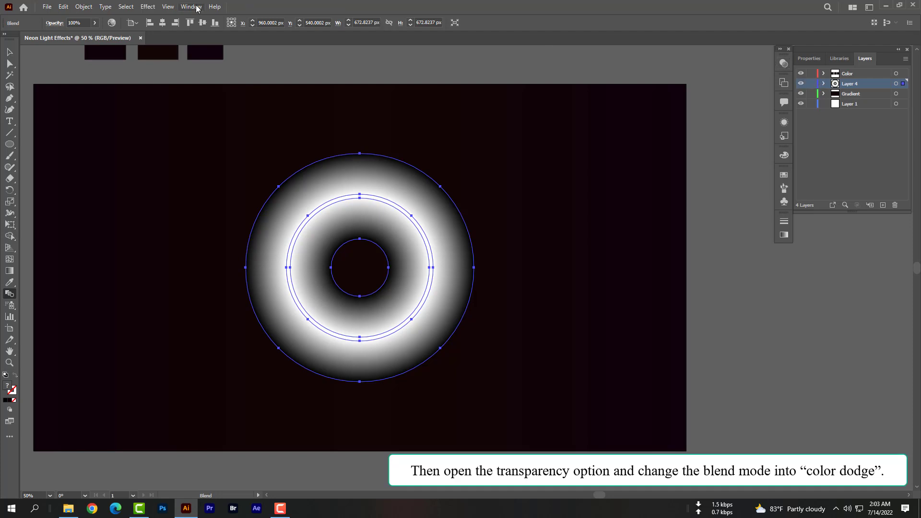
Set the blended ring's Transparency blend mode to Color Dodge, then deselect the artwork.
left_click(190, 7)
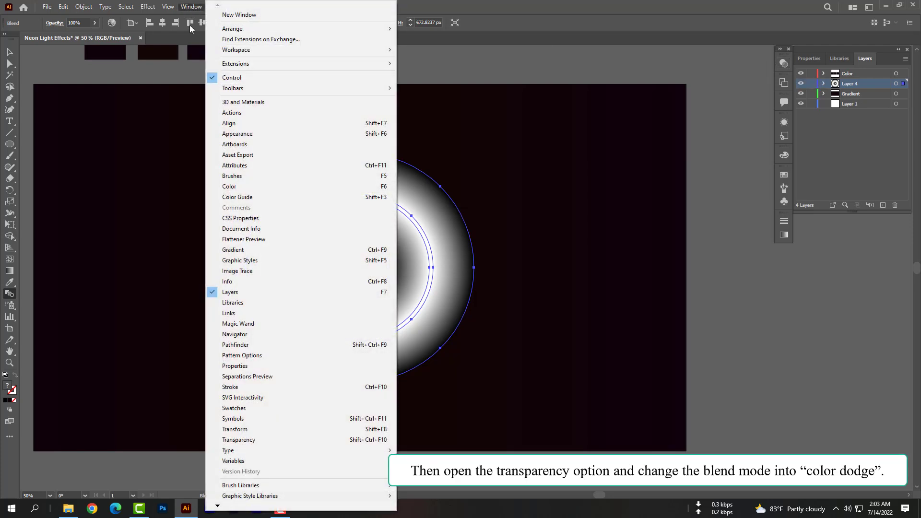
left_click(237, 440)
left_click(698, 76)
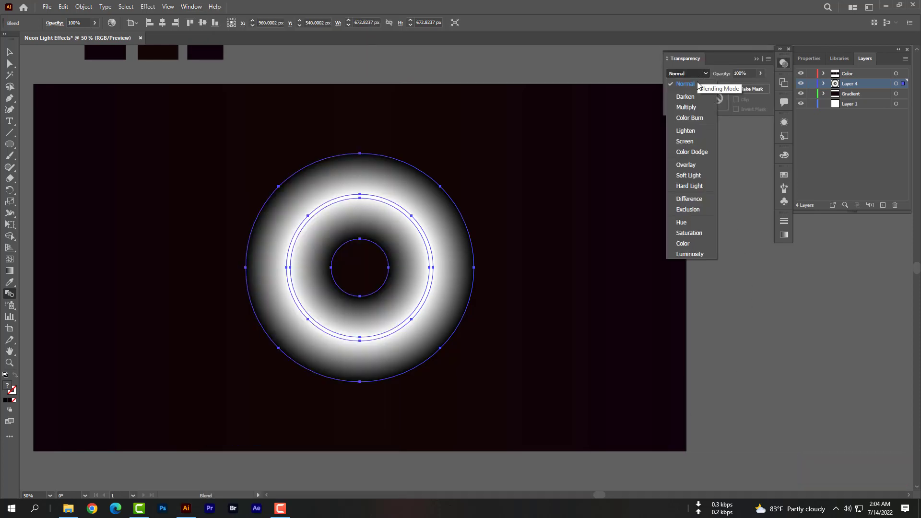
left_click(694, 152)
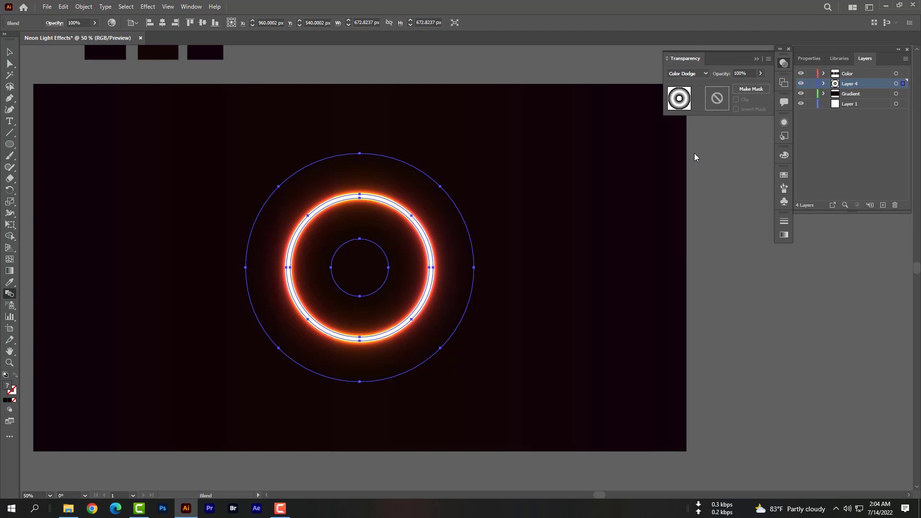
left_click(6, 53)
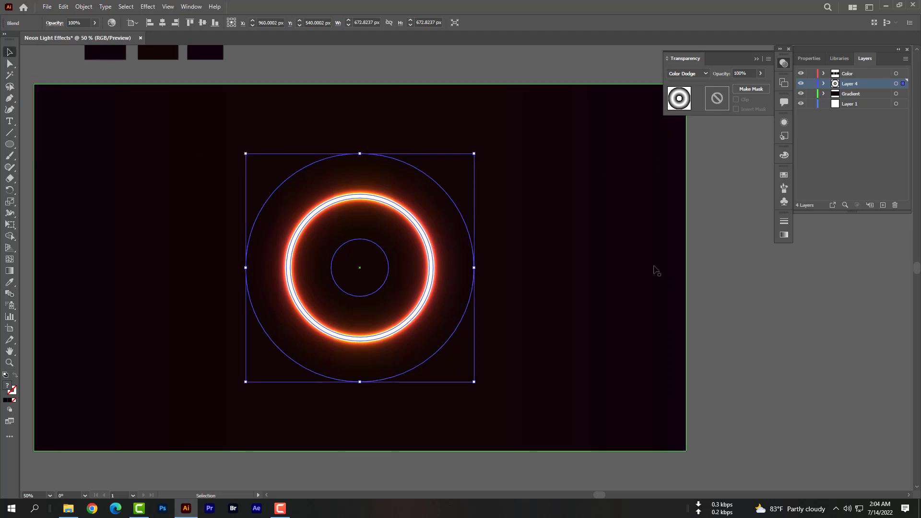
left_click(758, 326)
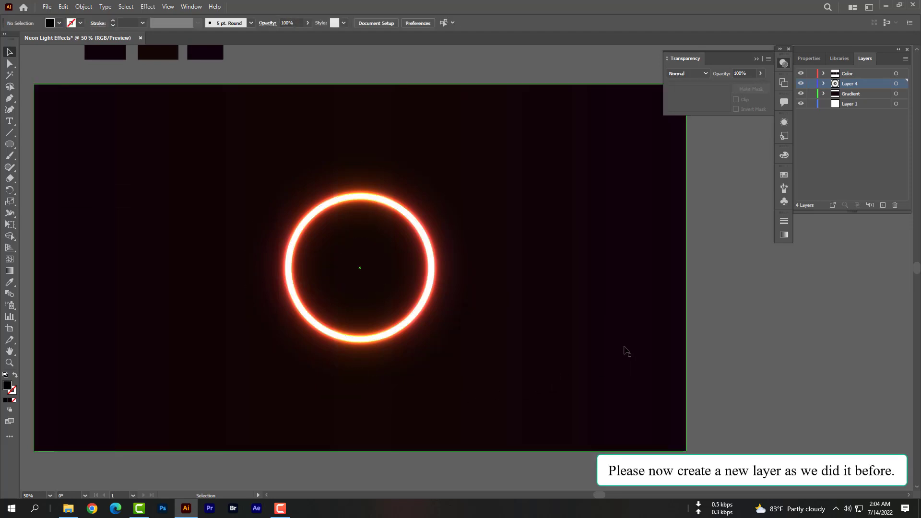
On a new layer, draw a small circle to the right of the ring.
left_click(756, 59)
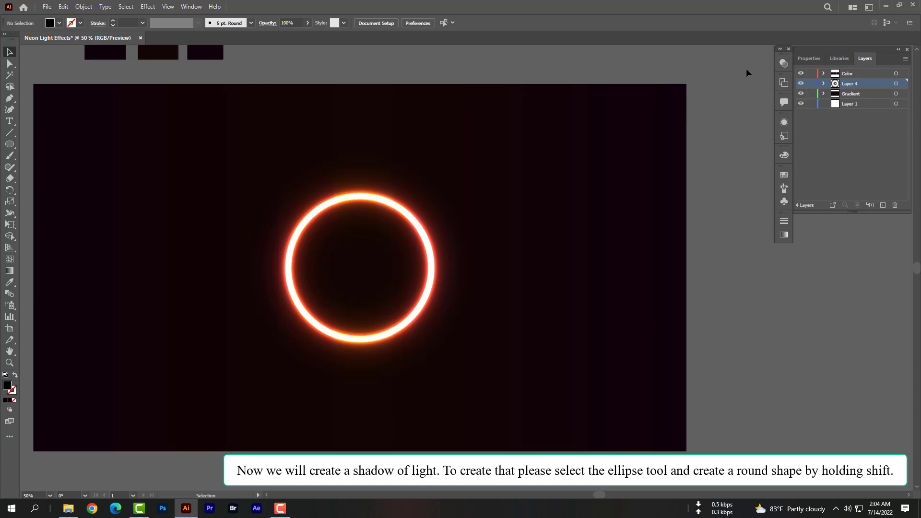
left_click(879, 206)
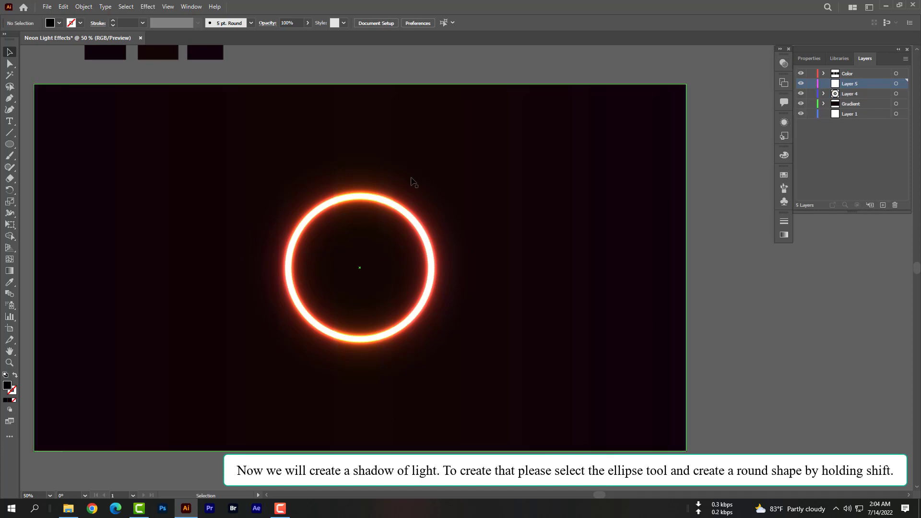
left_click(9, 145)
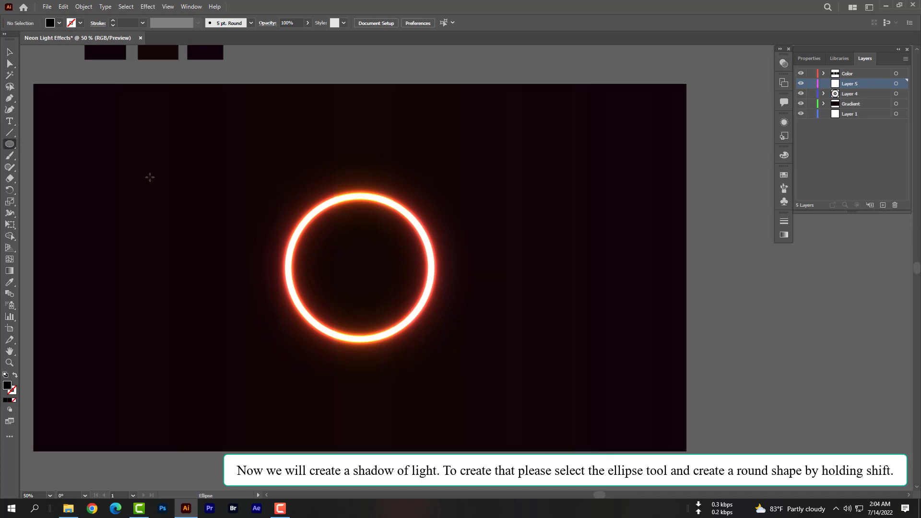
left_click_drag(562, 202, 613, 259)
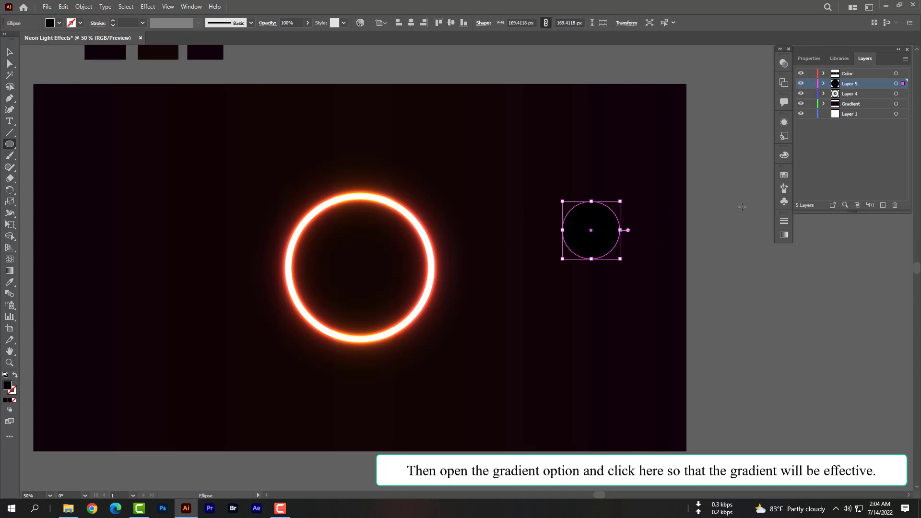
Fill the circle with a radial gradient from light grey to black, removing the middle stop.
left_click(786, 236)
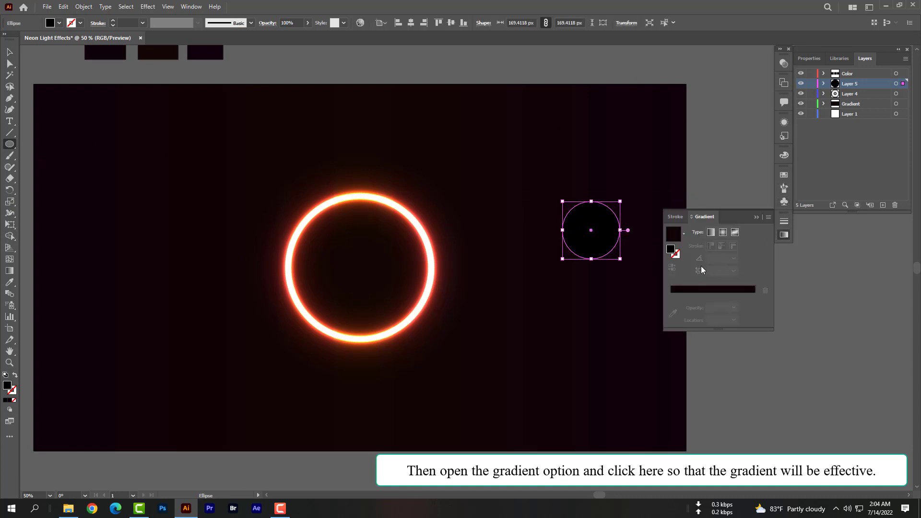
left_click(710, 291)
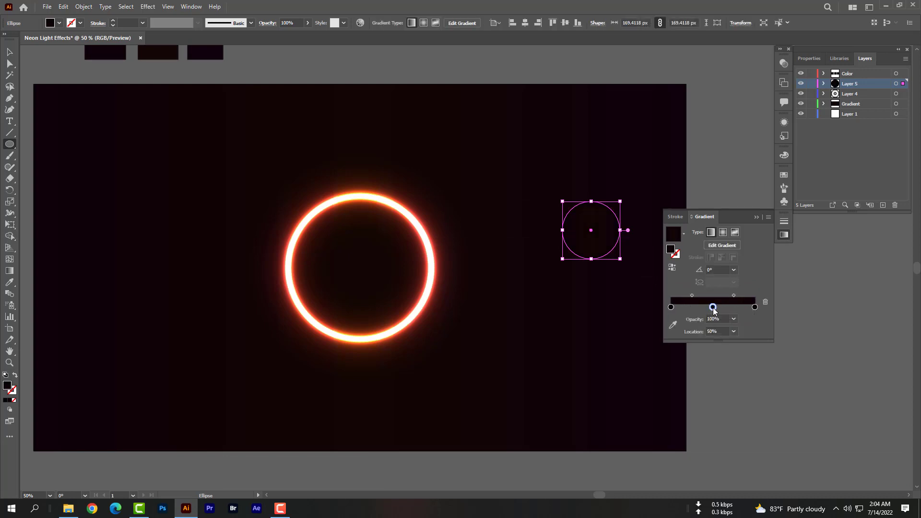
left_click(766, 303)
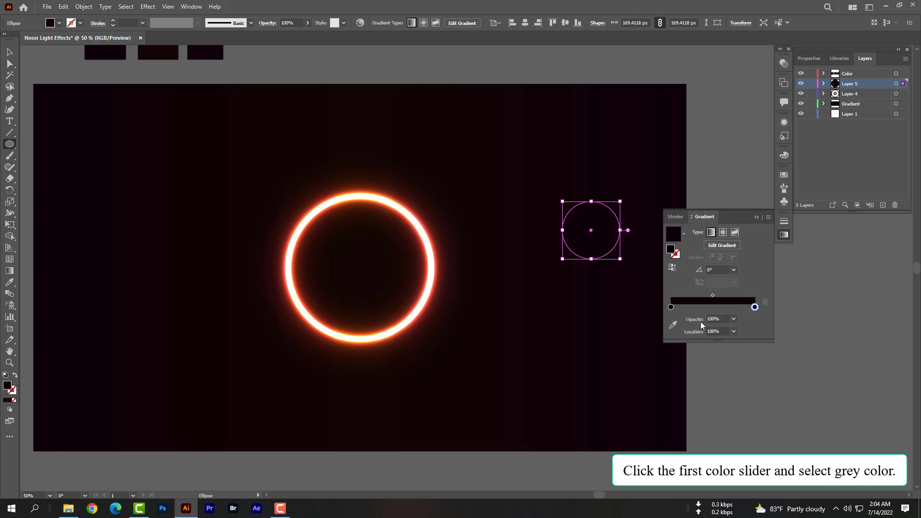
left_click(671, 307)
double_click(671, 307)
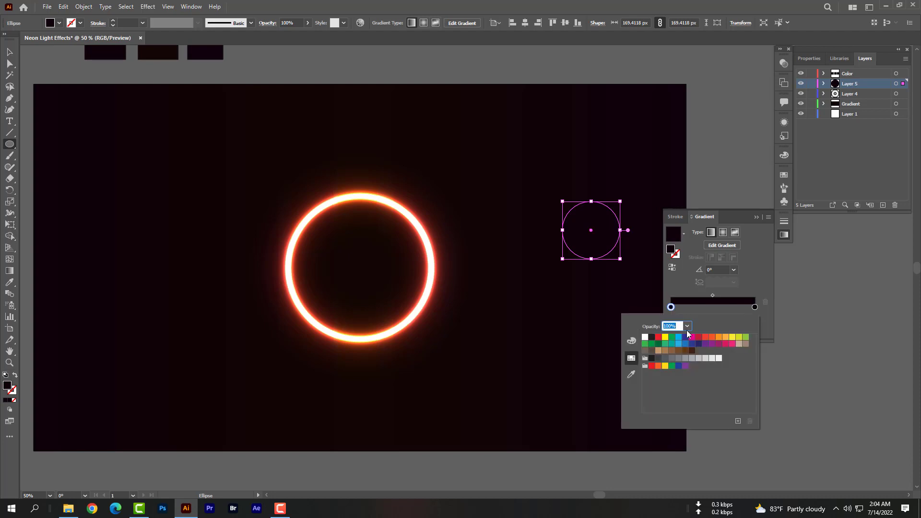
left_click(698, 358)
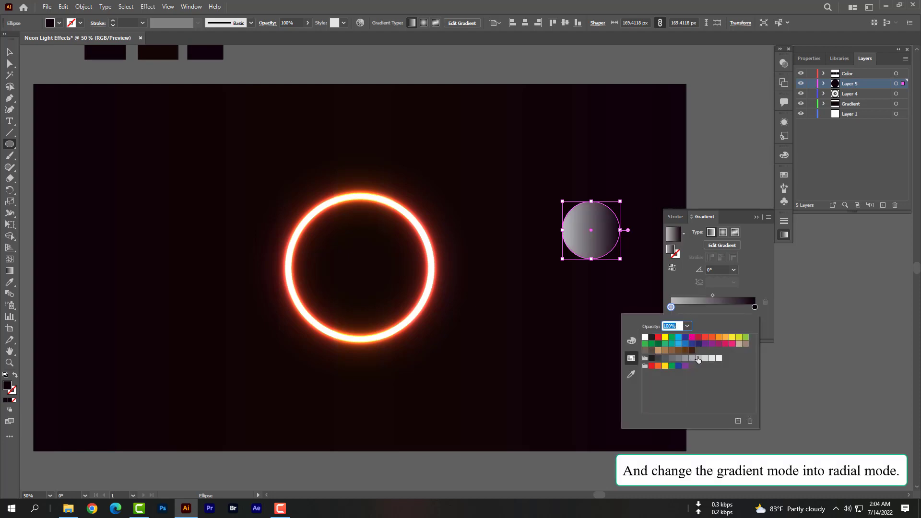
left_click(723, 237)
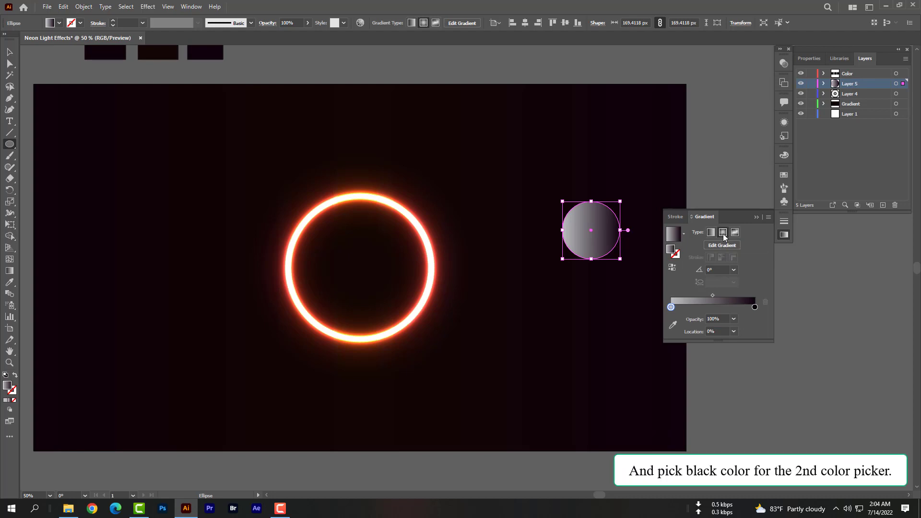
left_click(723, 233)
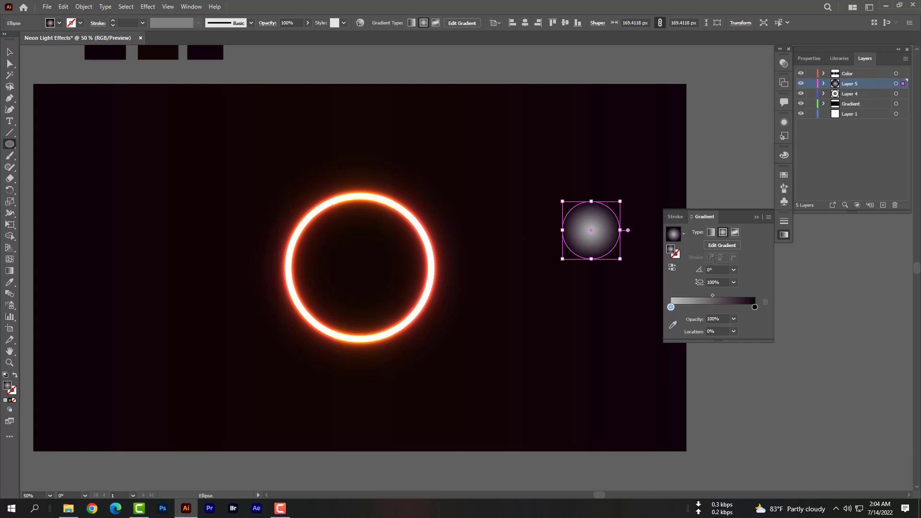
left_click(783, 63)
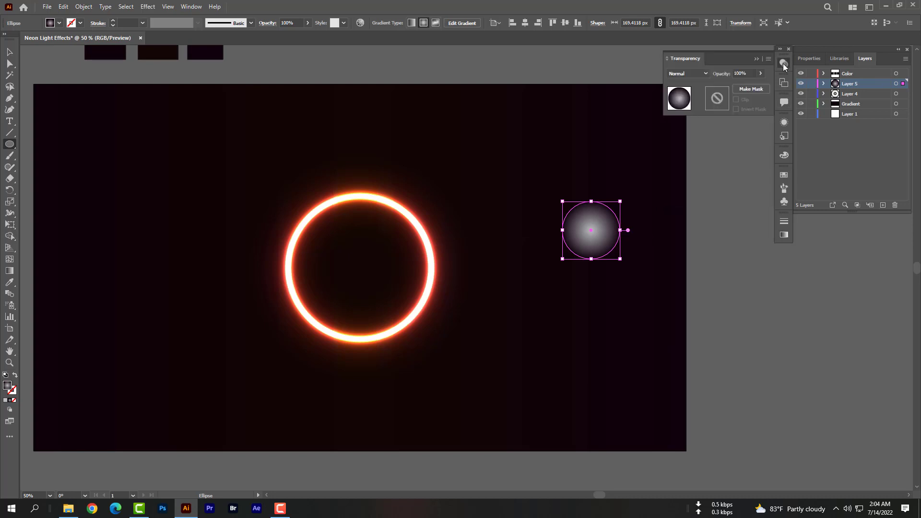
Set the small circle to Color Dodge and change its first gradient stop to white.
left_click(696, 74)
left_click(700, 151)
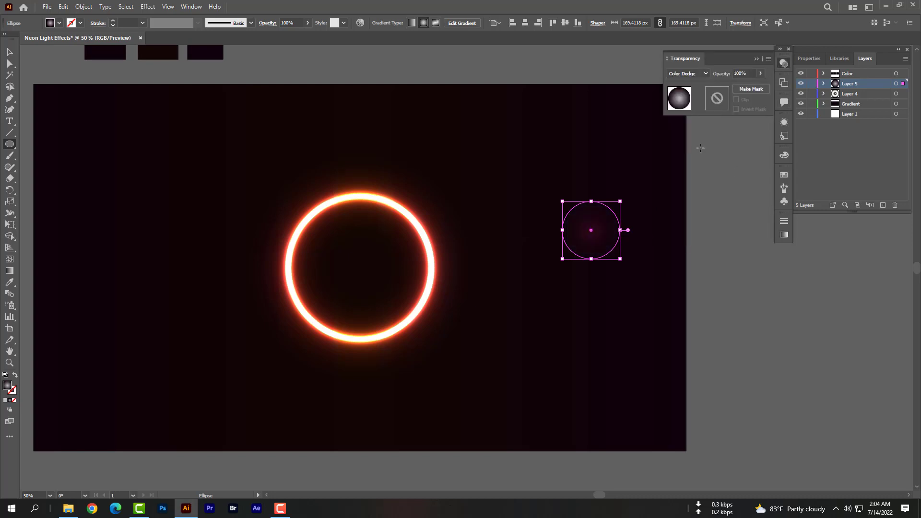
left_click(782, 235)
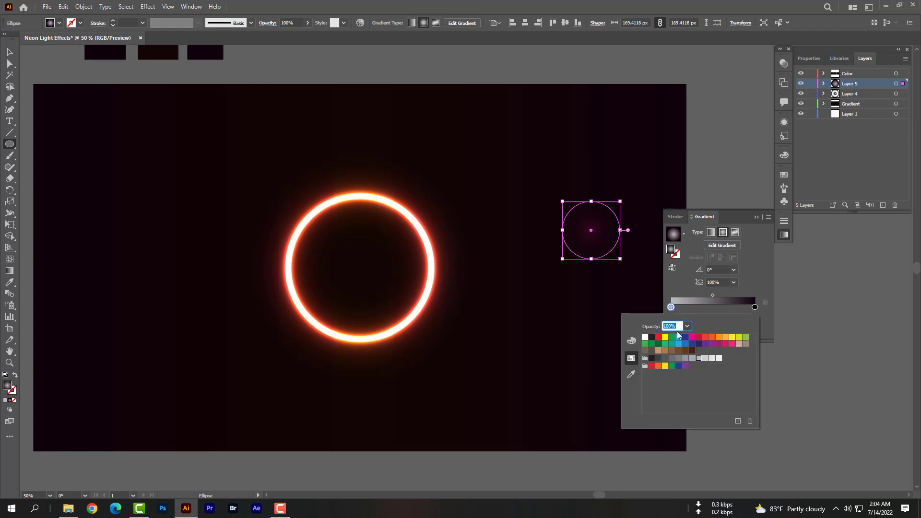
left_click(719, 358)
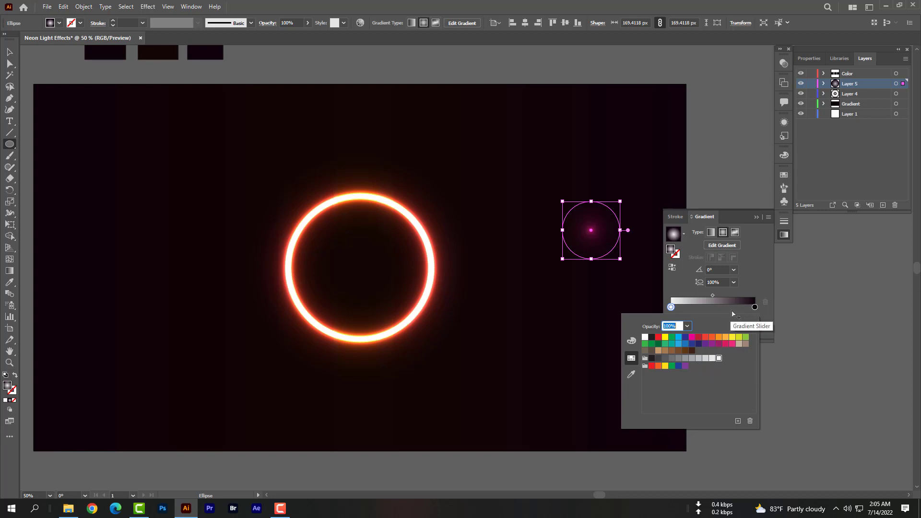
left_click(759, 246)
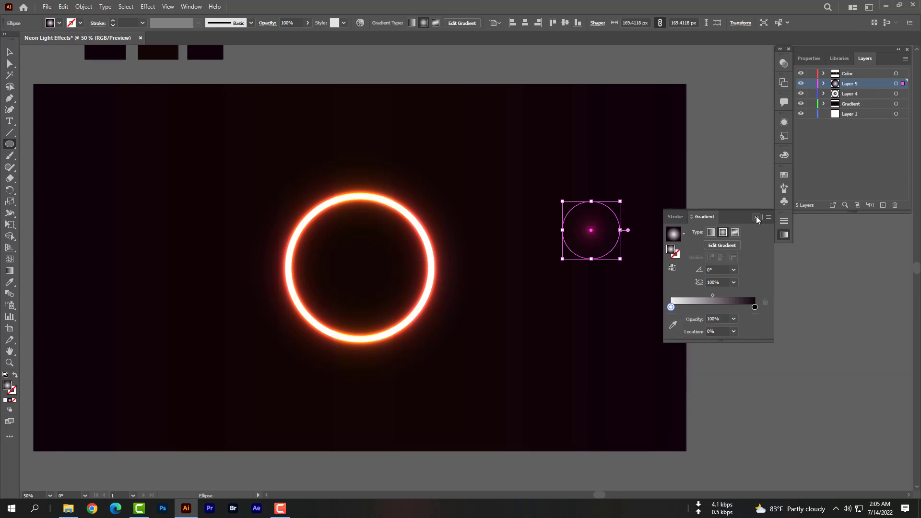
left_click(756, 218)
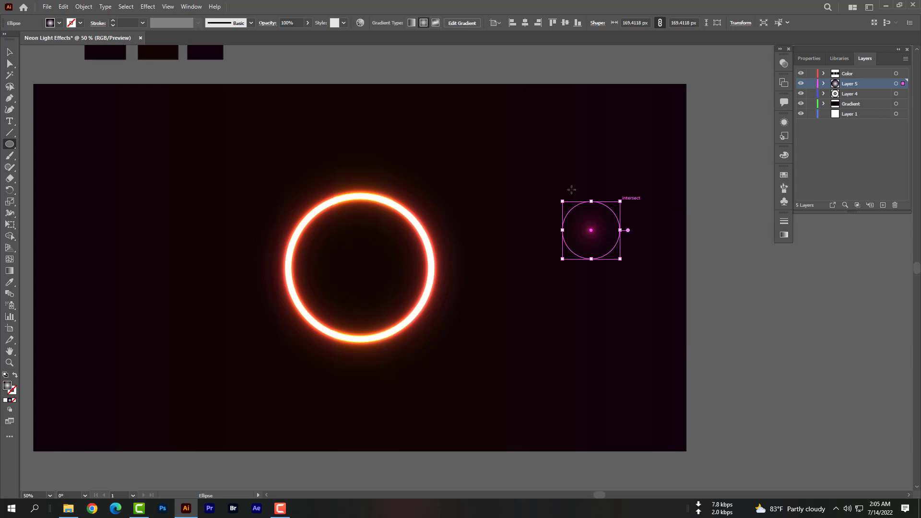
left_click(8, 54)
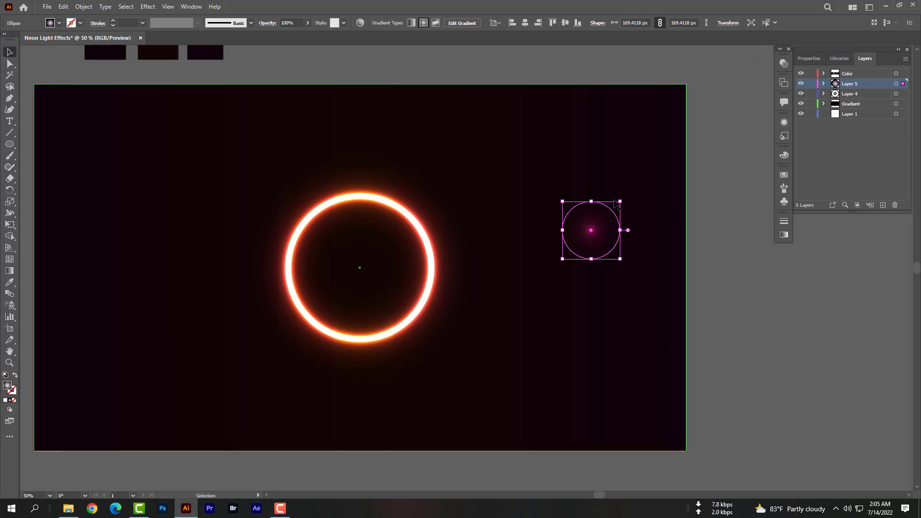